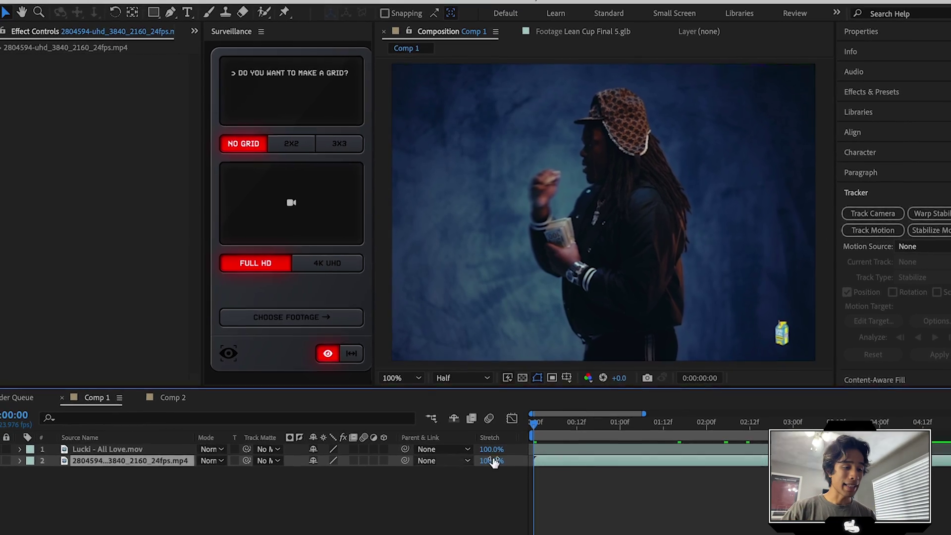
Step: Add the Lean Cup Final 5.glb model from Finder to Comp 1 as a layer above Lucki - All Love.mov
drag(533, 420, 568, 424)
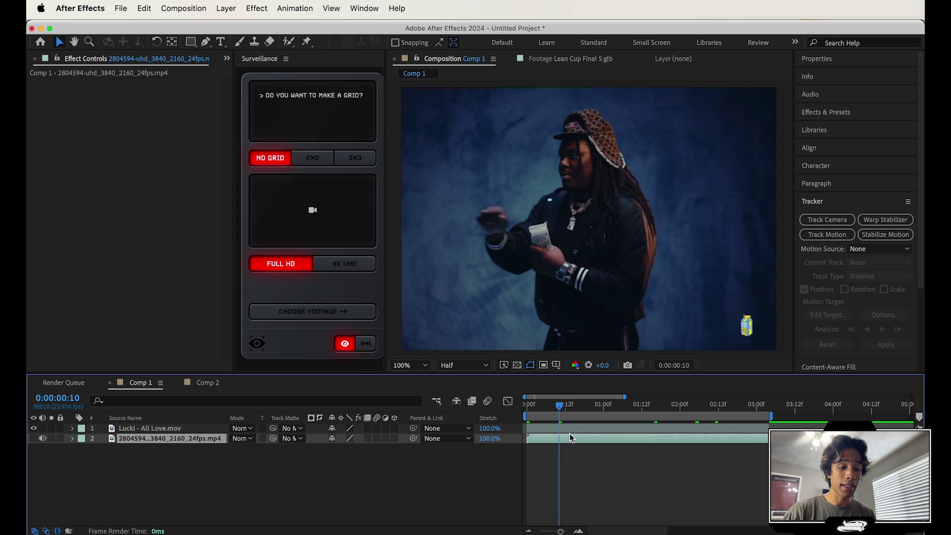
click(572, 429)
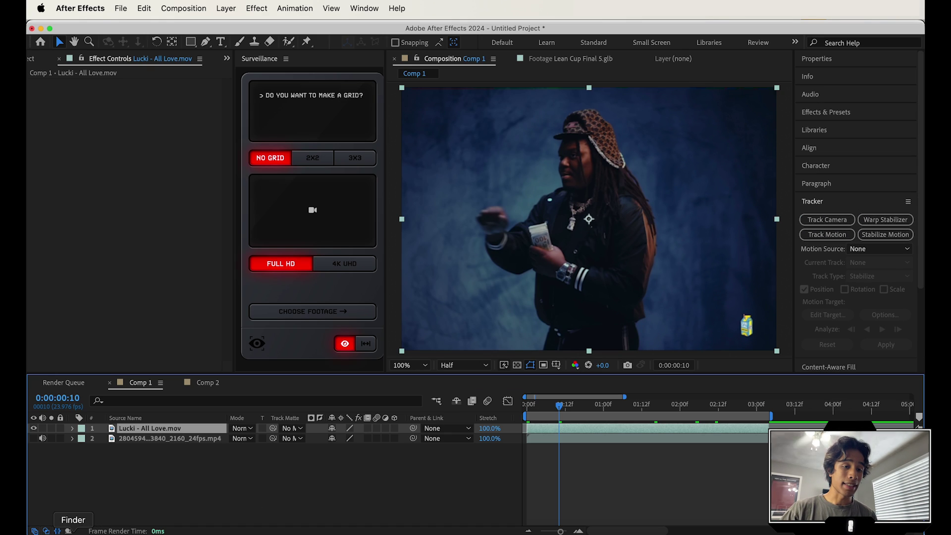
click(72, 532)
key(space)
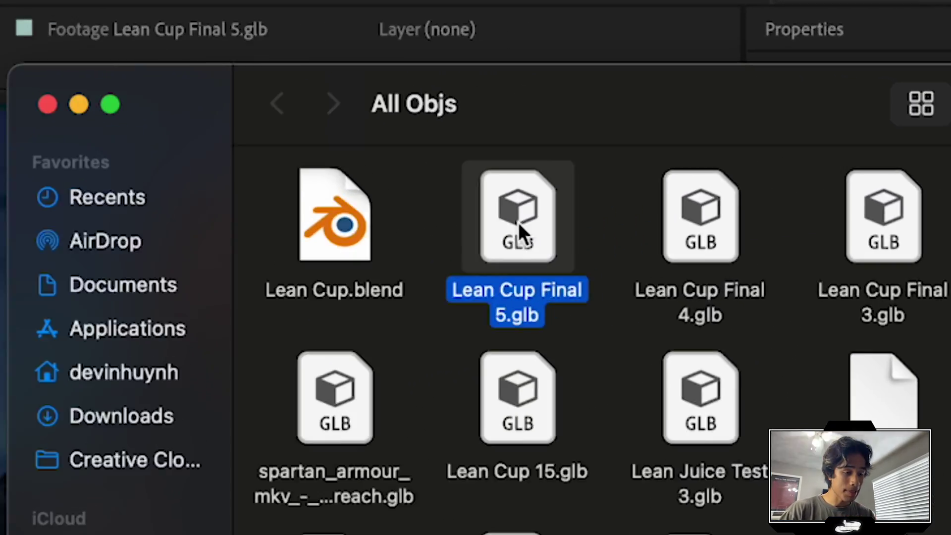
drag(519, 231, 611, 393)
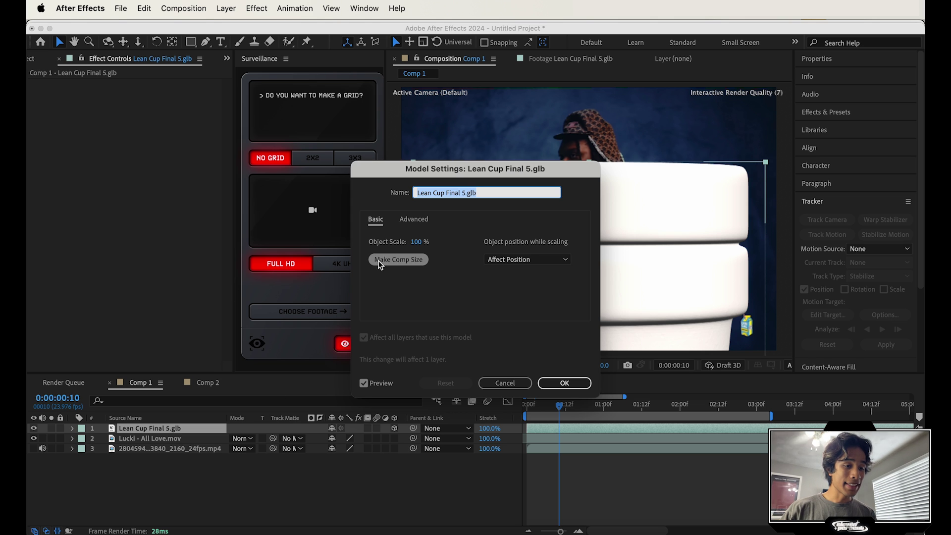
Step: Set the cup model's object scale to 34% and preview it over the footage
drag(416, 243, 376, 244)
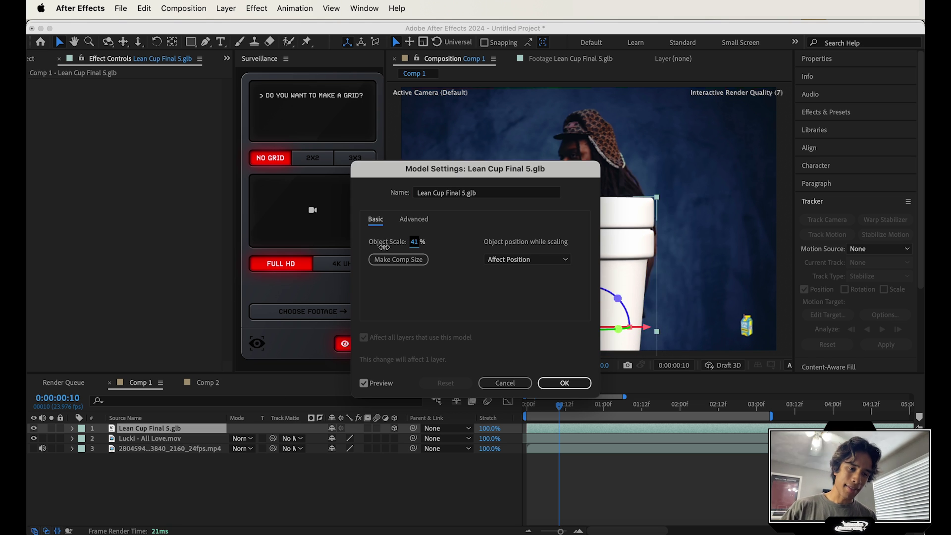
click(564, 382)
click(559, 416)
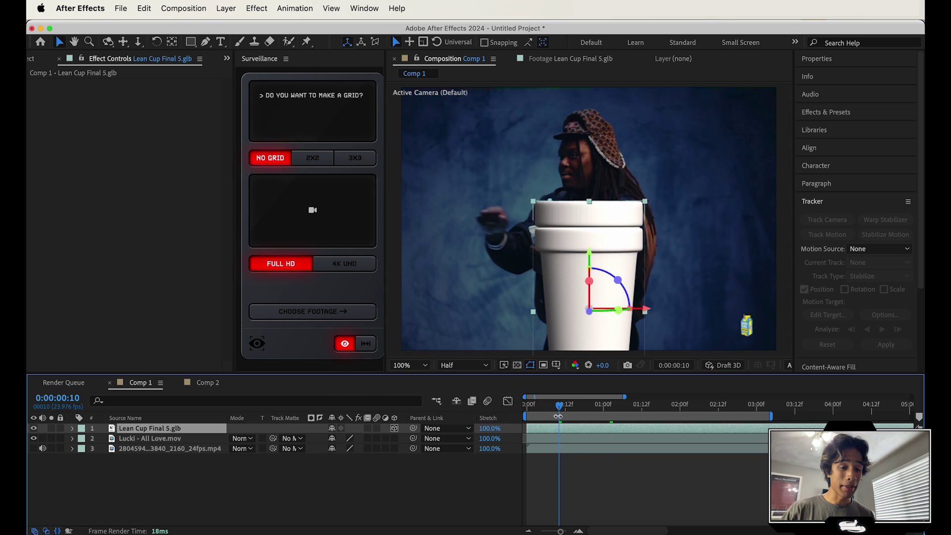
key(space)
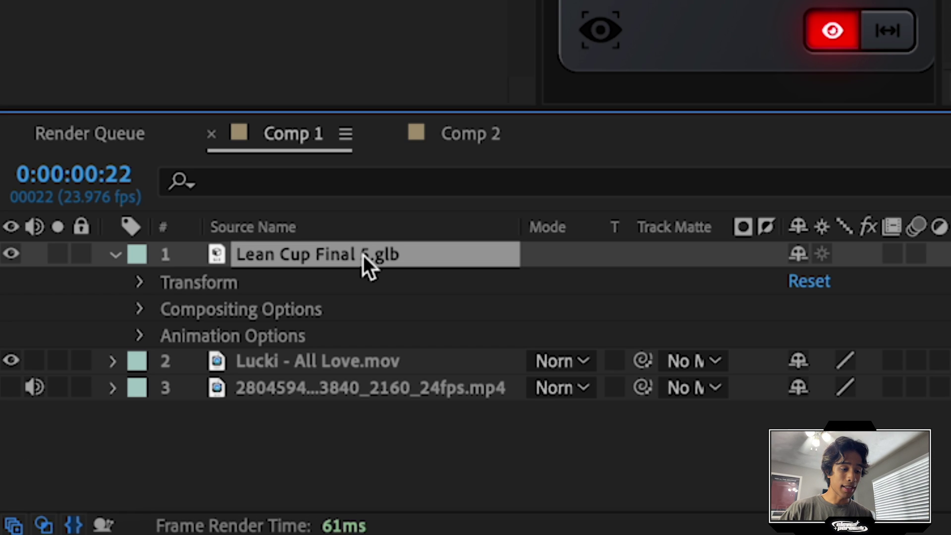
Step: Set the cup layer's animation option to its embedded Animation and preview it from the start of the comp
click(138, 334)
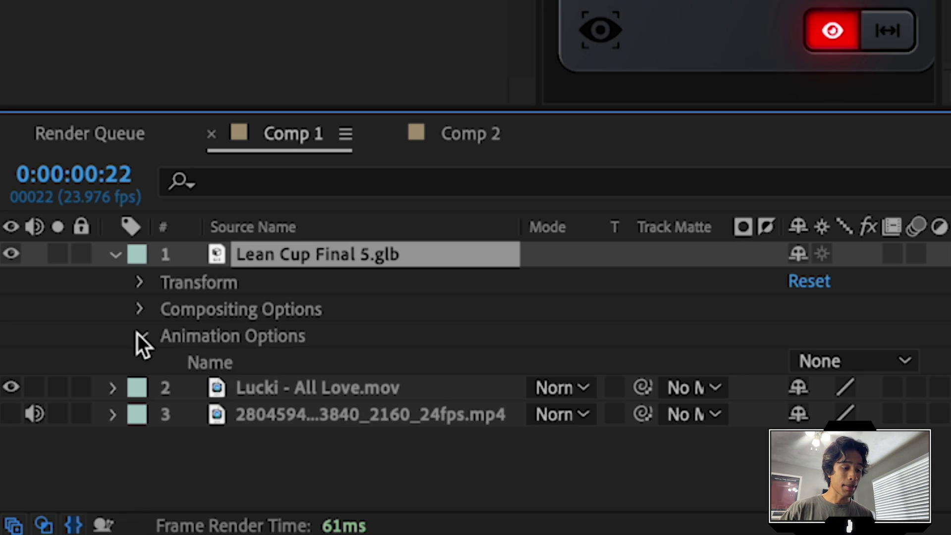
click(468, 361)
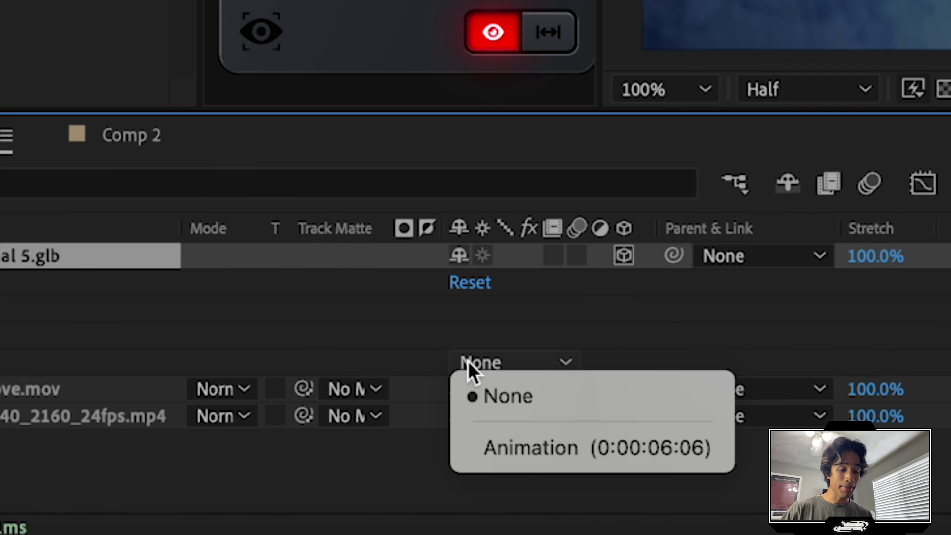
click(522, 446)
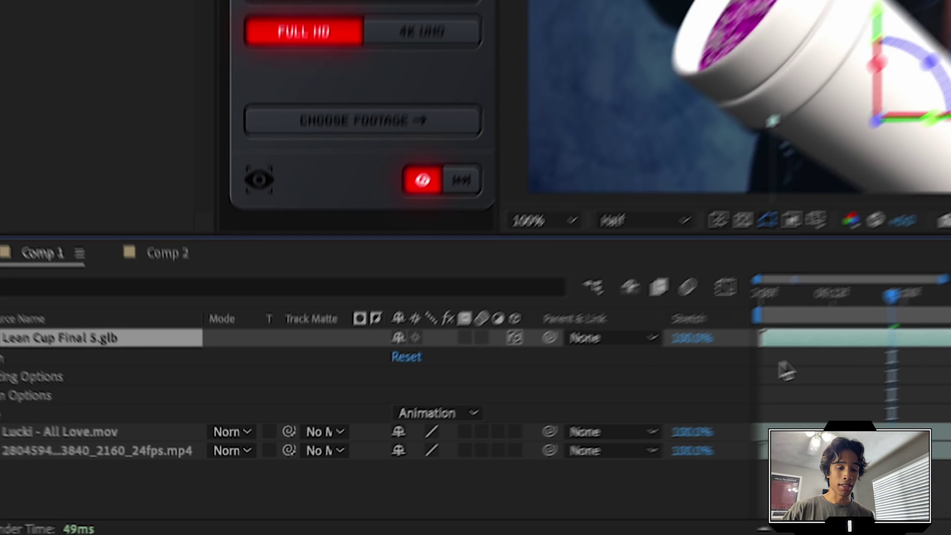
drag(778, 296, 715, 300)
key(space)
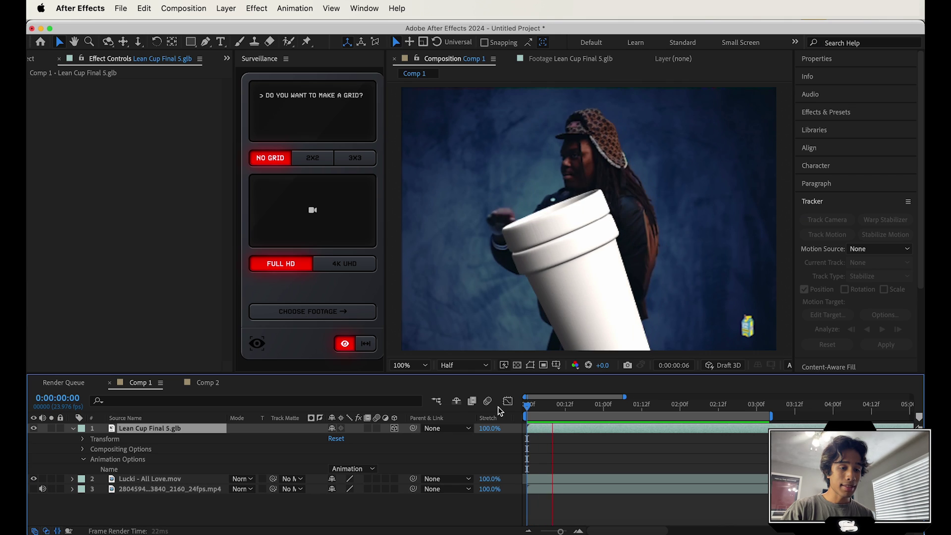
key(space)
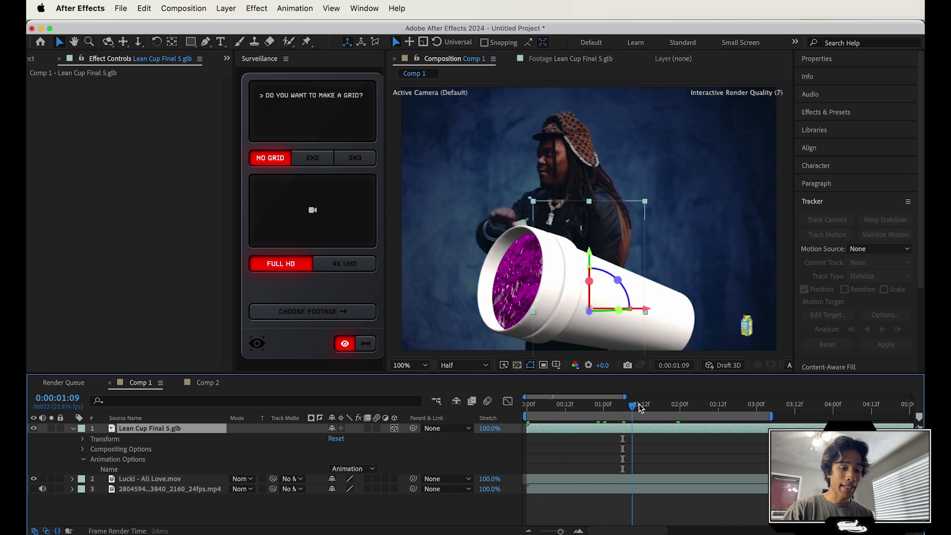
Step: Play back and scrub through Comp 1 to examine the cup's built-in animation against the footage
click(569, 403)
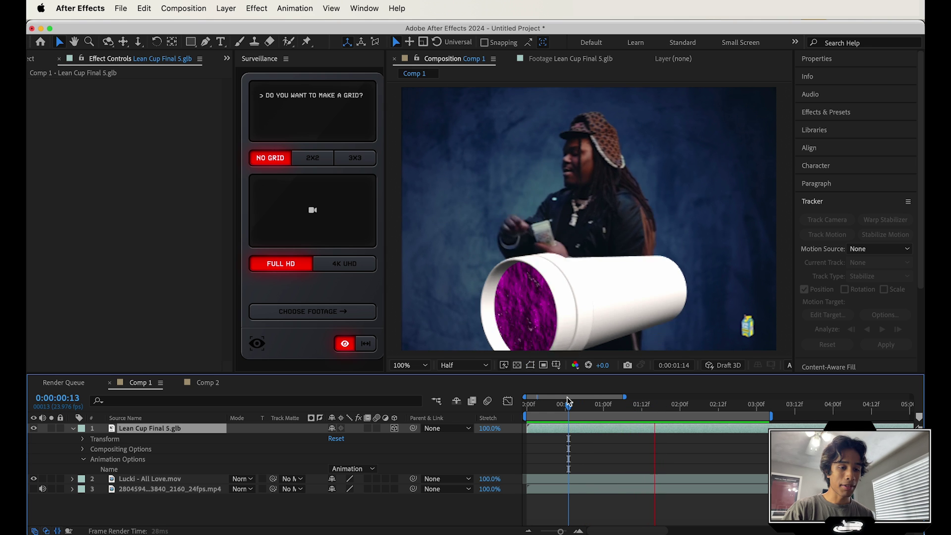
scroll(511, 207, down, 1)
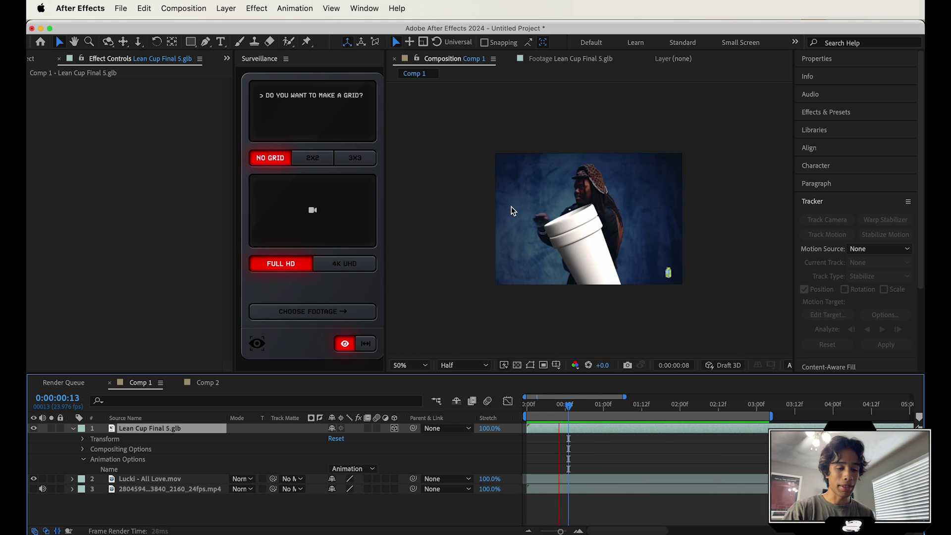
key(.)
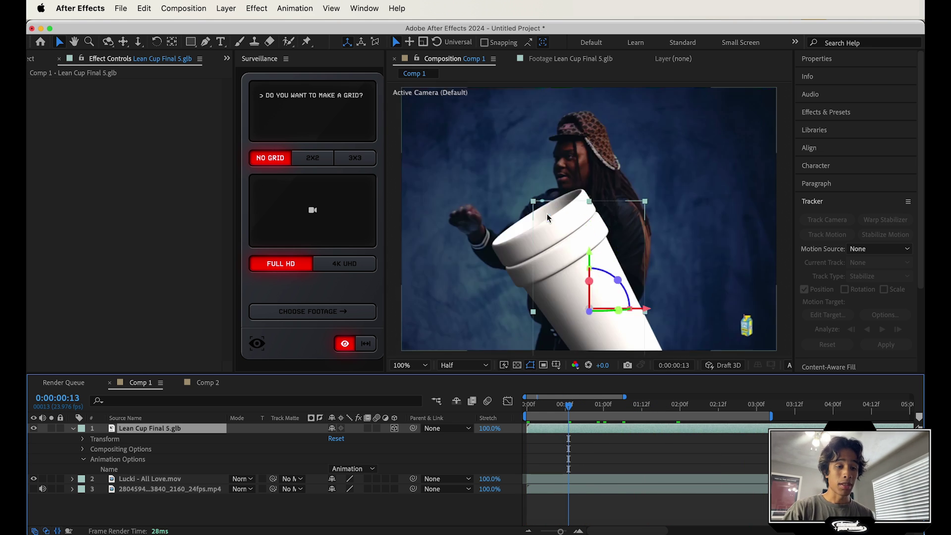
key(space)
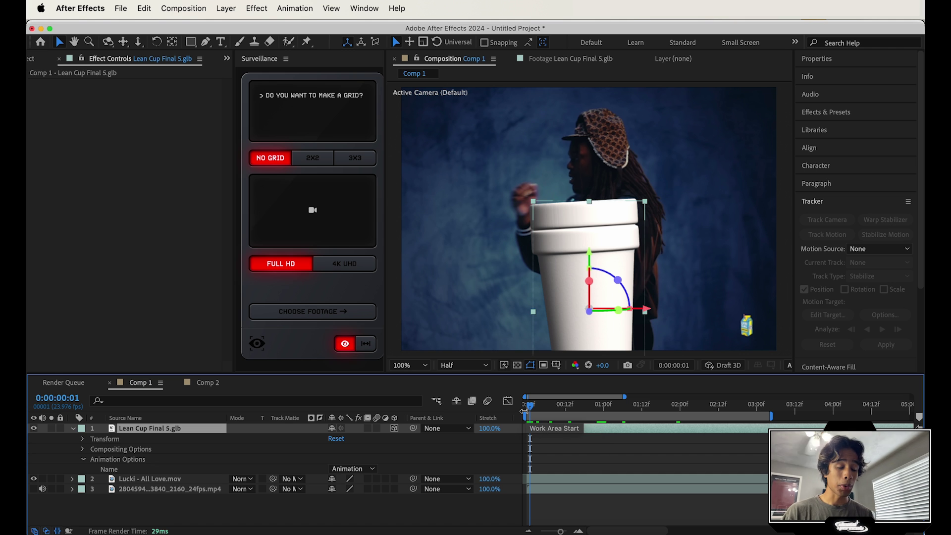
key(space)
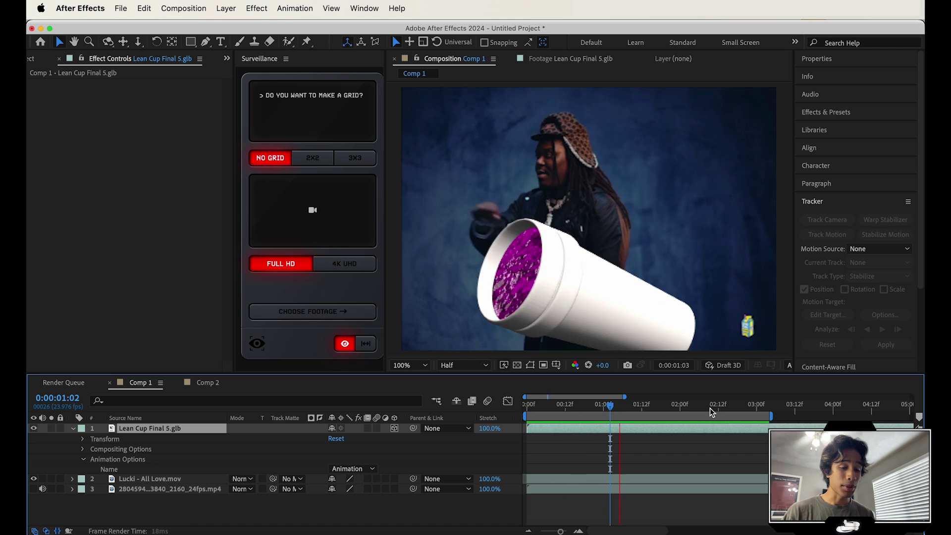
key(space)
Step: At 0:00:00:00, move the cup to the lower-right side of the frame, beside the man
drag(651, 407, 522, 421)
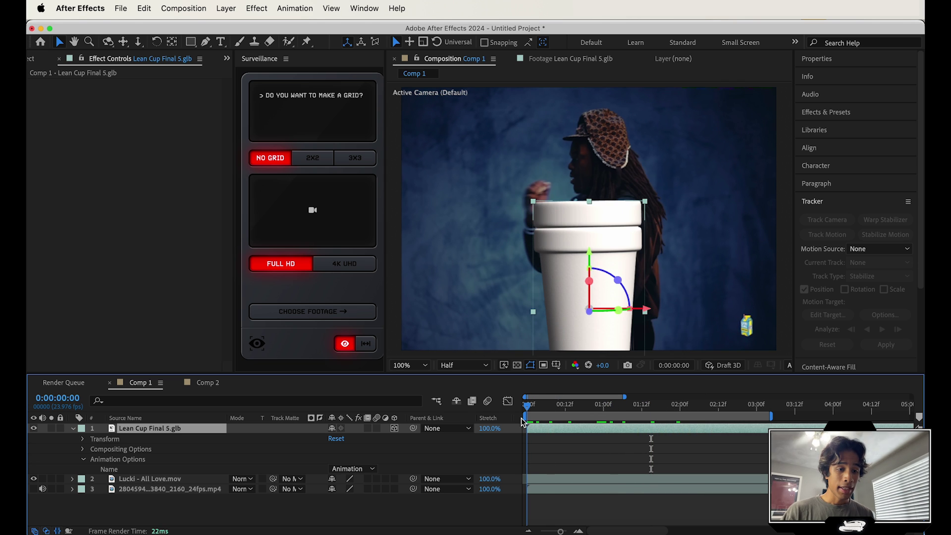
drag(593, 315, 588, 206)
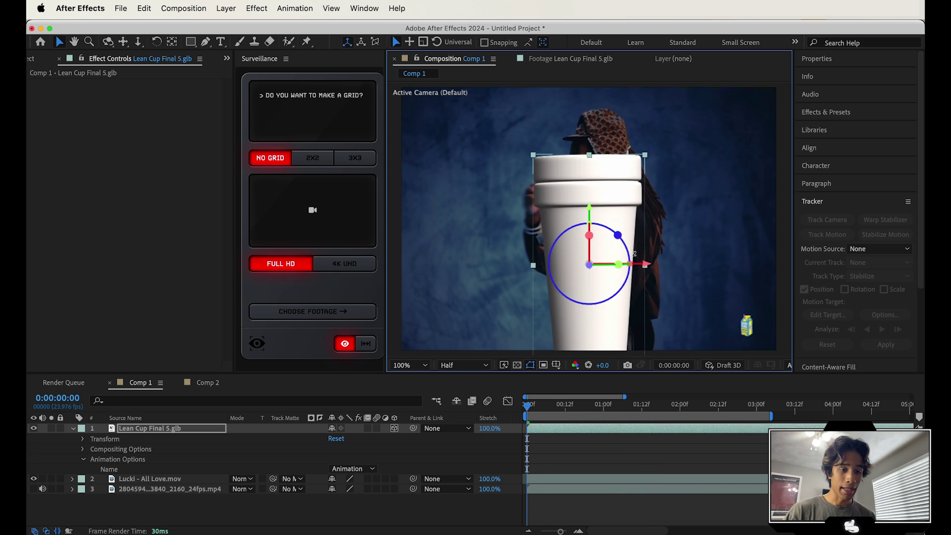
drag(644, 265, 787, 270)
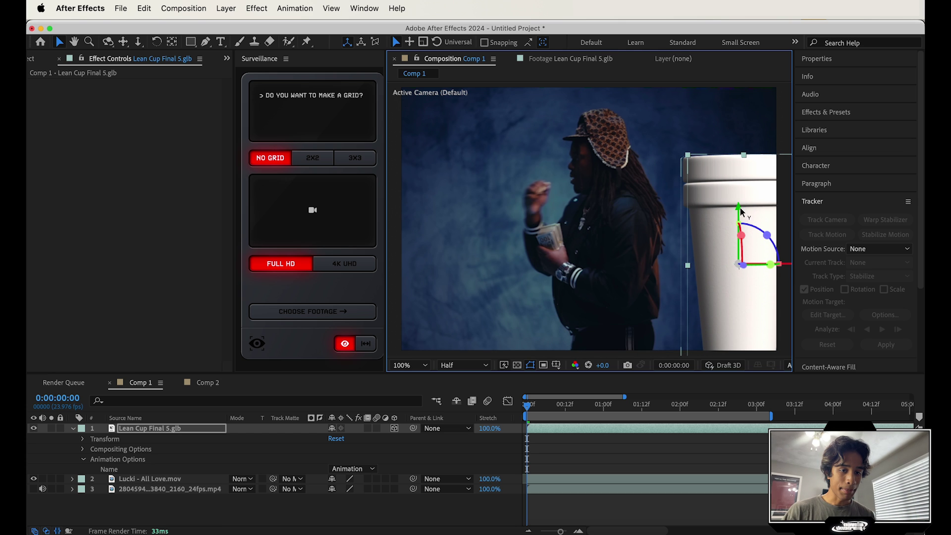
drag(740, 212, 744, 271)
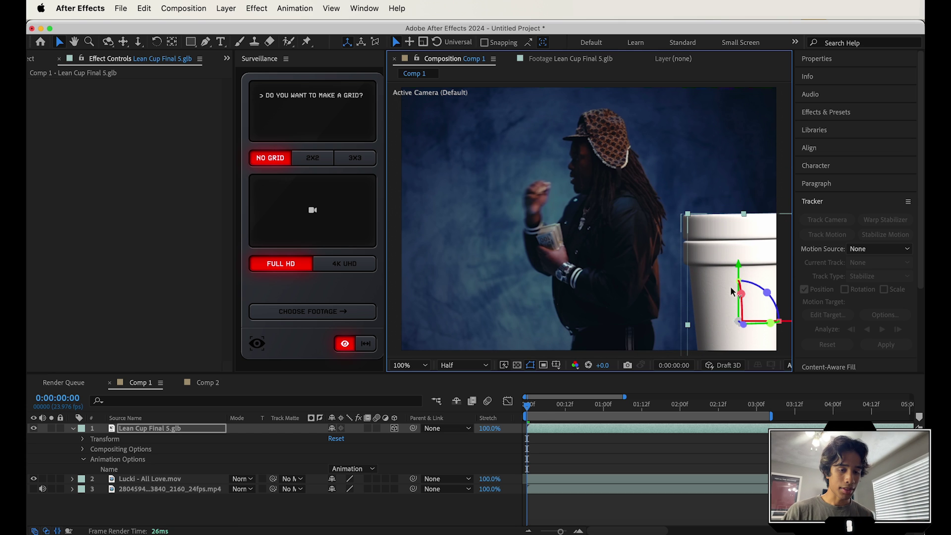
Step: Shift the cup layer earlier in time so it begins tilted, and duplicate it twice
click(143, 432)
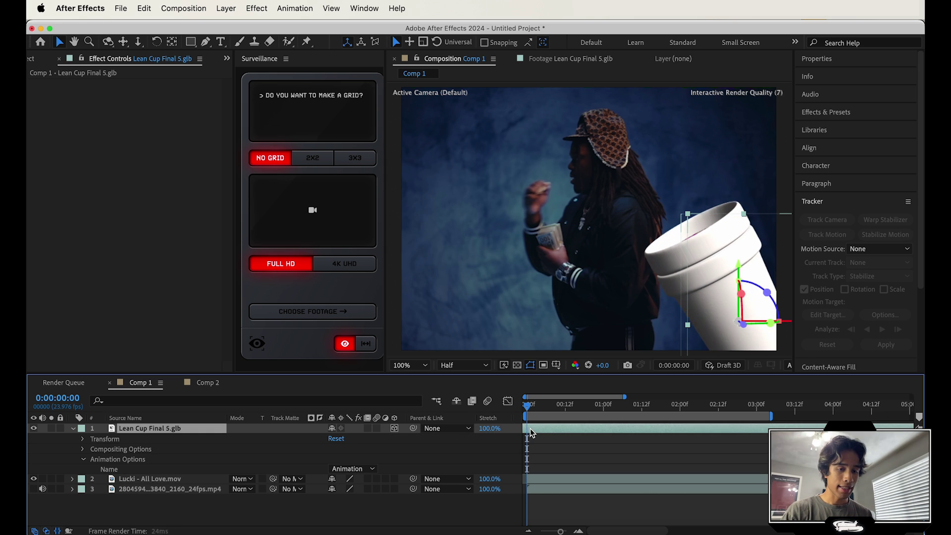
key(super+d)
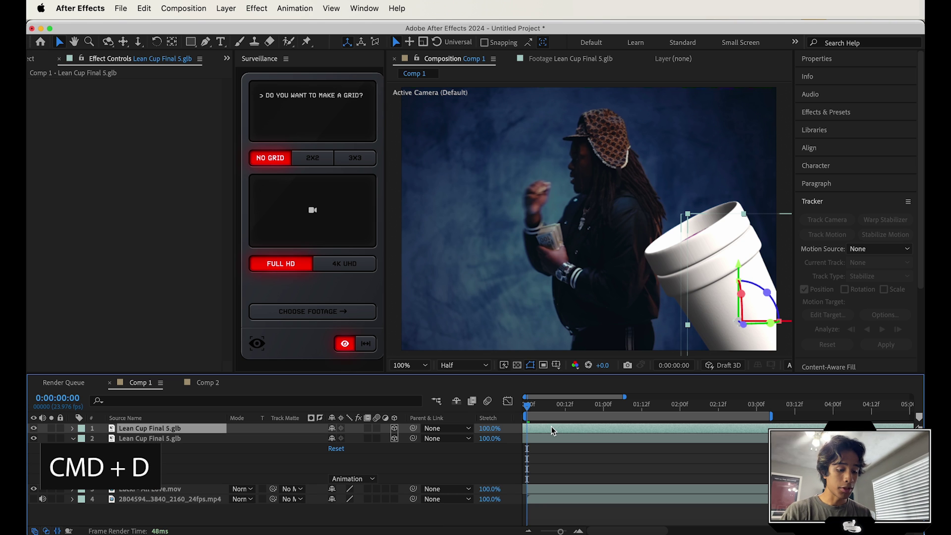
key(super+d)
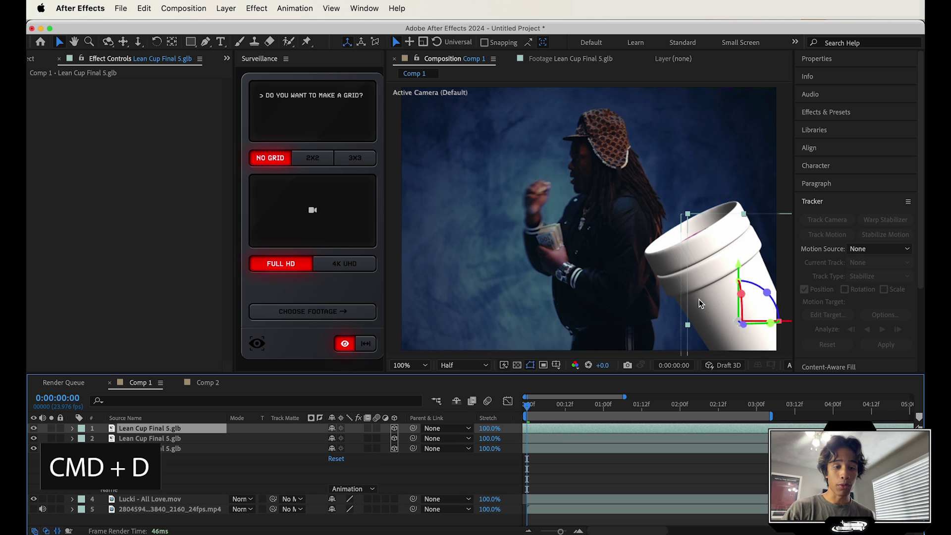
Step: Move the top cup duplicate into the frame's upper-right corner, farther back in depth, and the second duplicate into the lower-left corner
drag(699, 300, 413, 146)
drag(720, 252, 402, 320)
drag(487, 174, 568, 173)
drag(652, 191, 784, 179)
drag(727, 132, 727, 95)
Step: Raise the lower-left cup, push it back in depth, and shift it partly past the frame's left edge
click(448, 320)
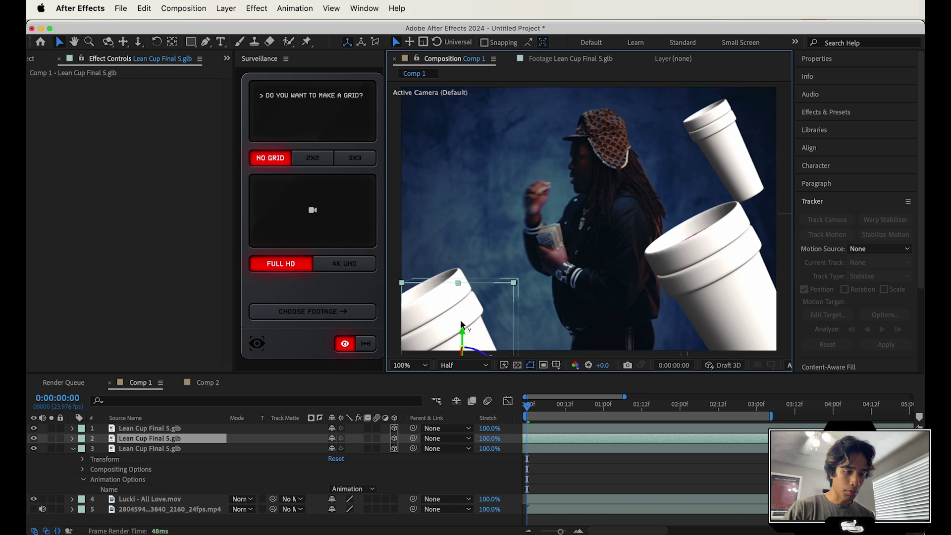
drag(462, 326, 462, 235)
drag(464, 298, 496, 289)
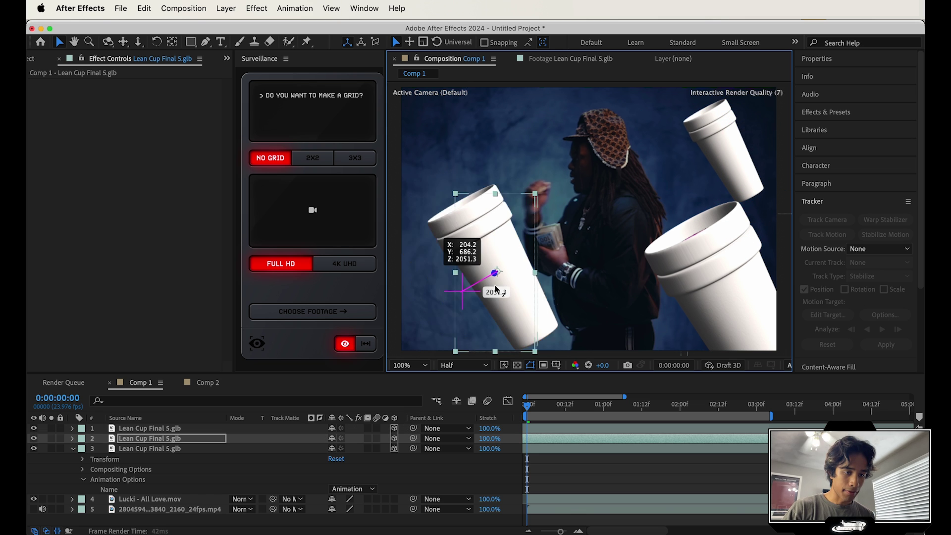
drag(558, 275, 467, 273)
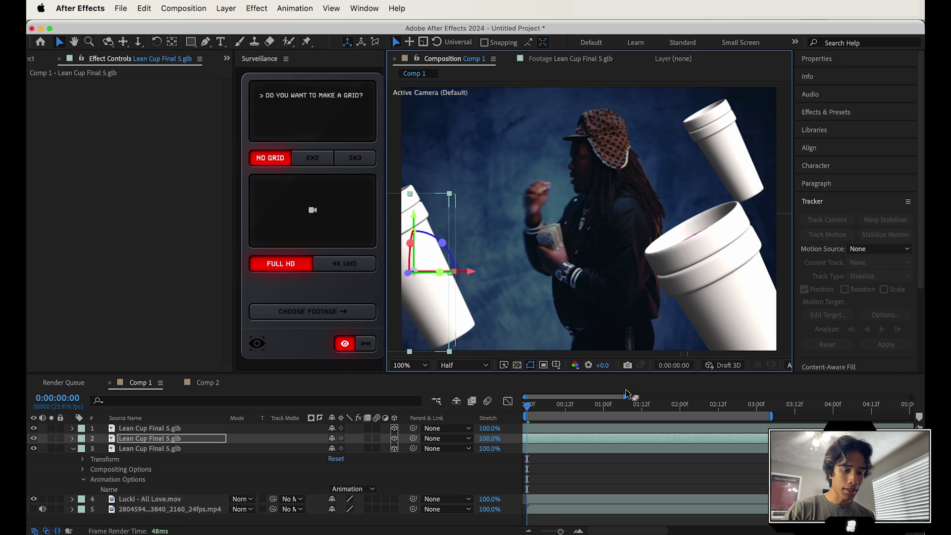
Step: Offset the two duplicate cup layers in time so all three cups are at different animation phases, and preview the comp
click(598, 433)
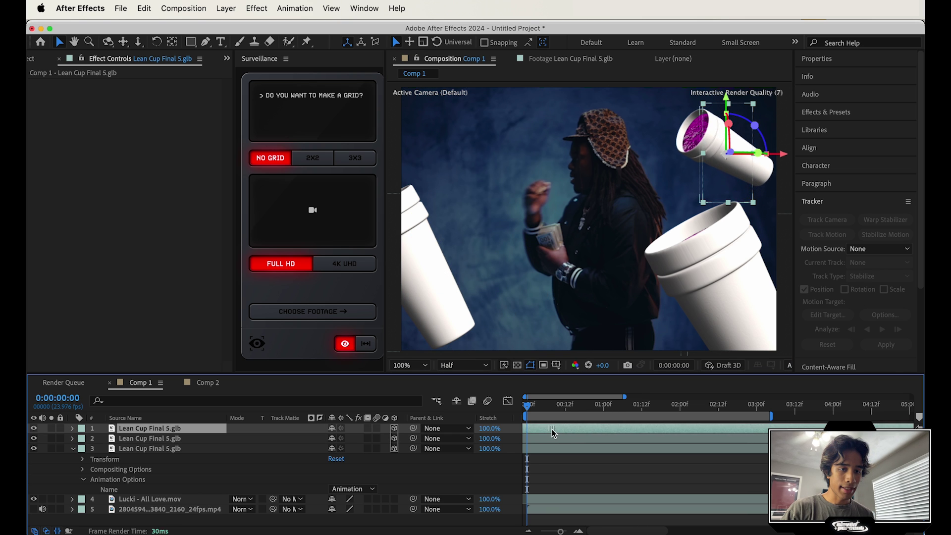
click(598, 442)
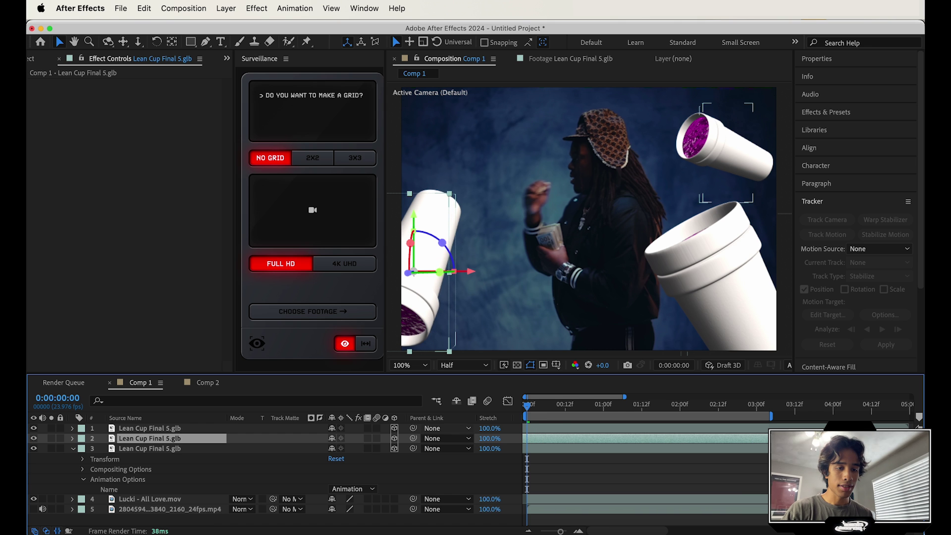
key(space)
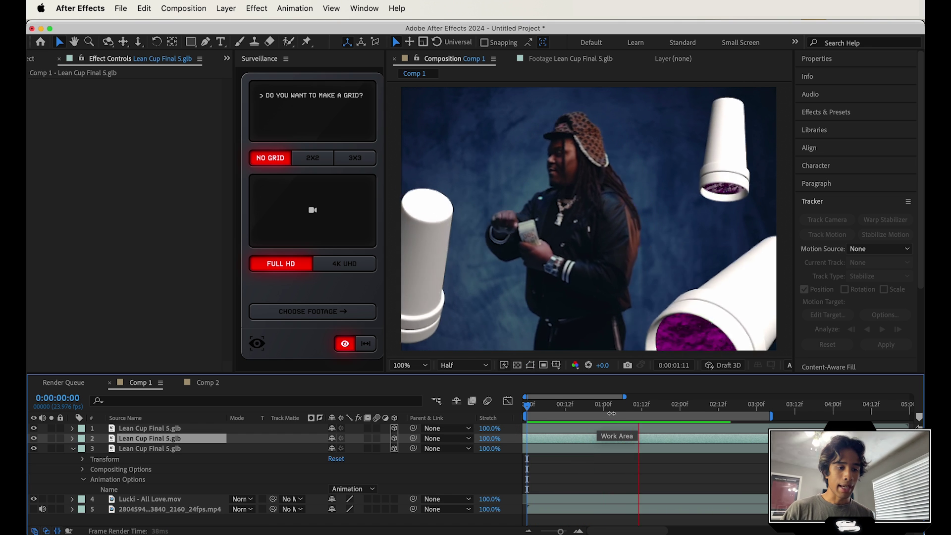
key(space)
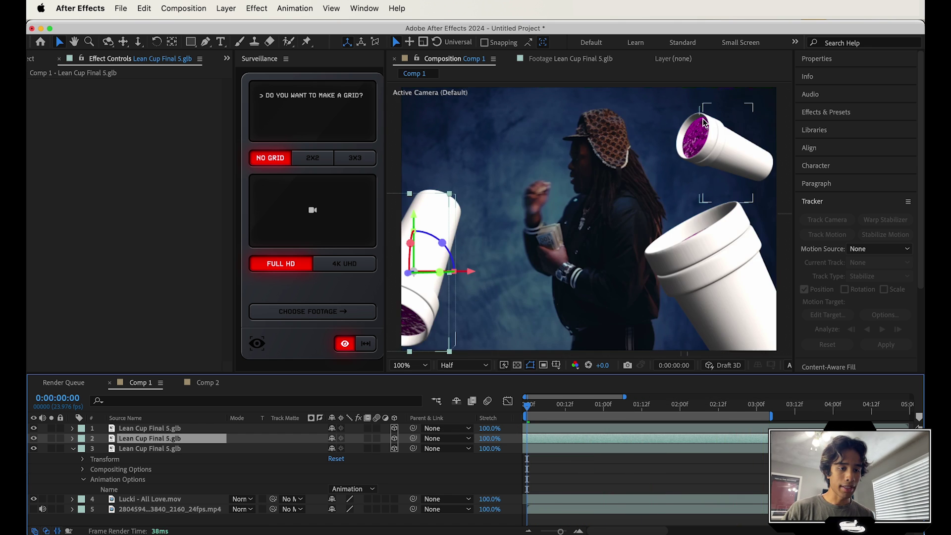
key(space)
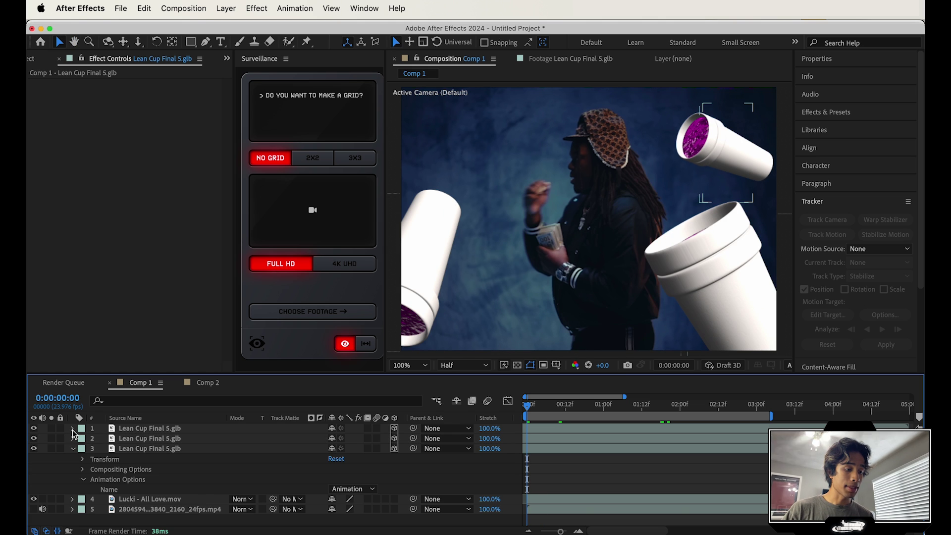
Step: Keyframe the upper-right cup's position at 0:00:00:00 and, raised to about Y -605, at 0:00:03:03, and preview the motion
click(73, 428)
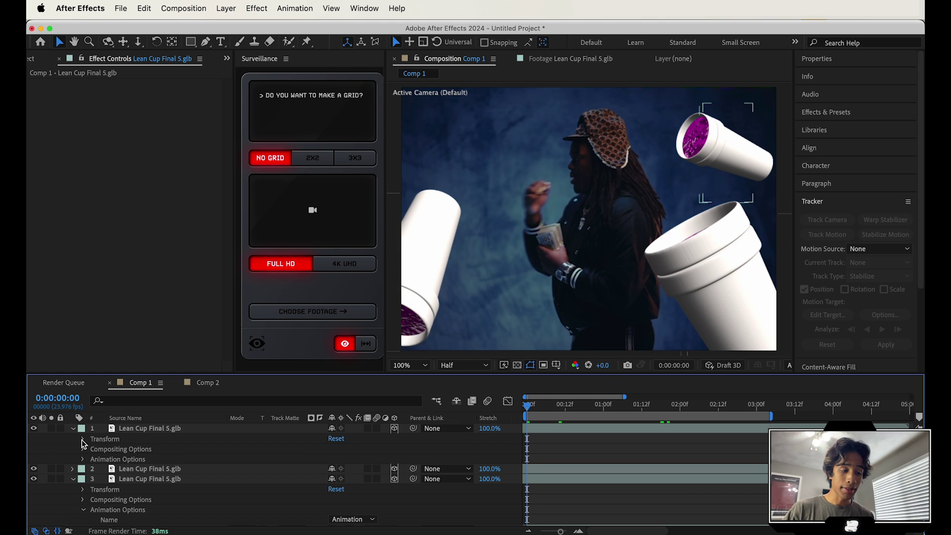
click(83, 439)
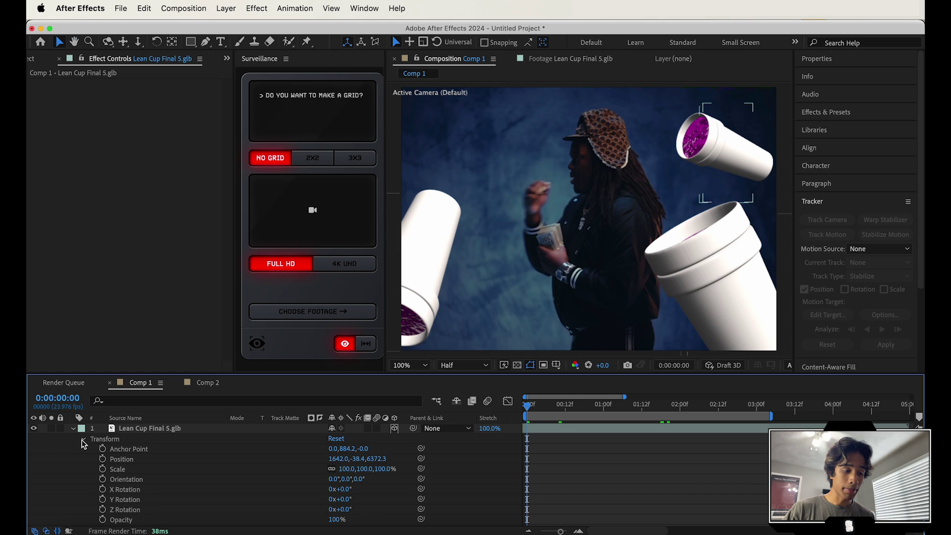
click(103, 460)
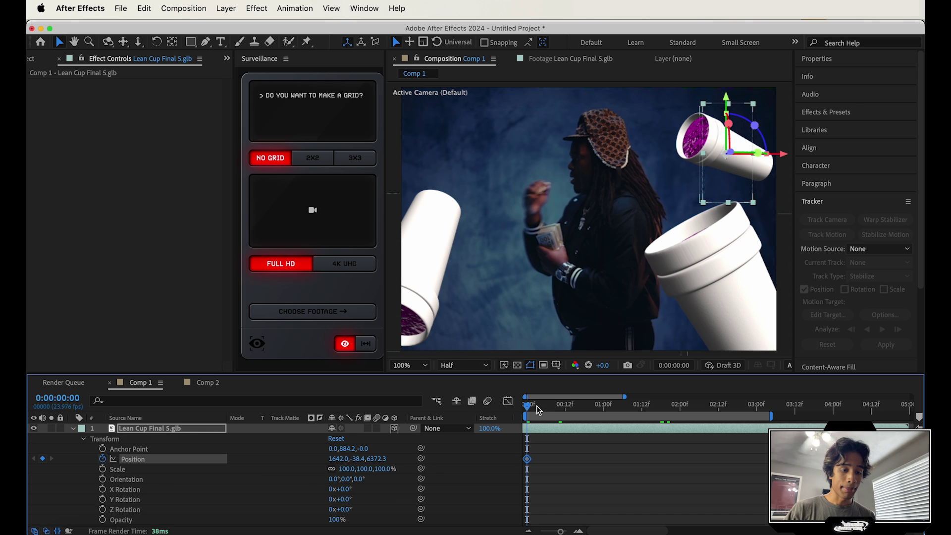
drag(527, 405, 768, 416)
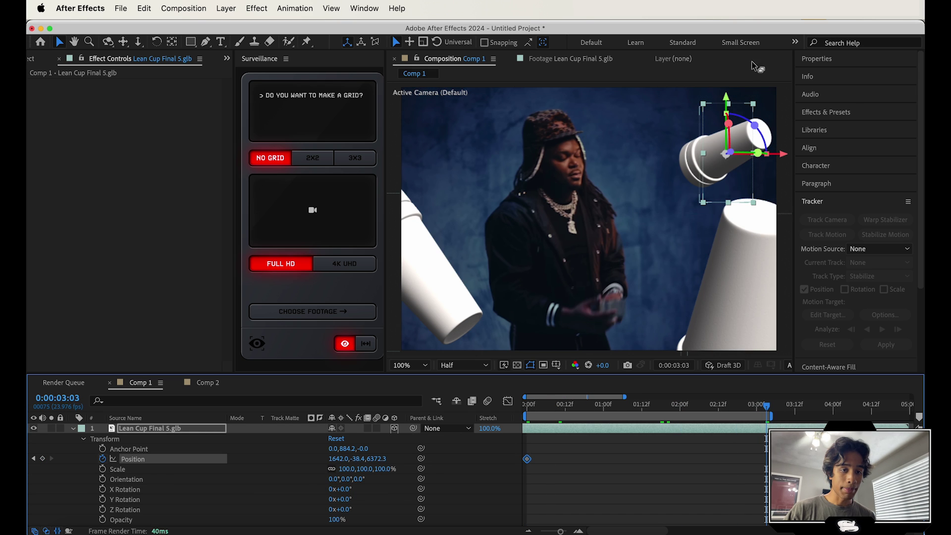
drag(727, 99, 721, 48)
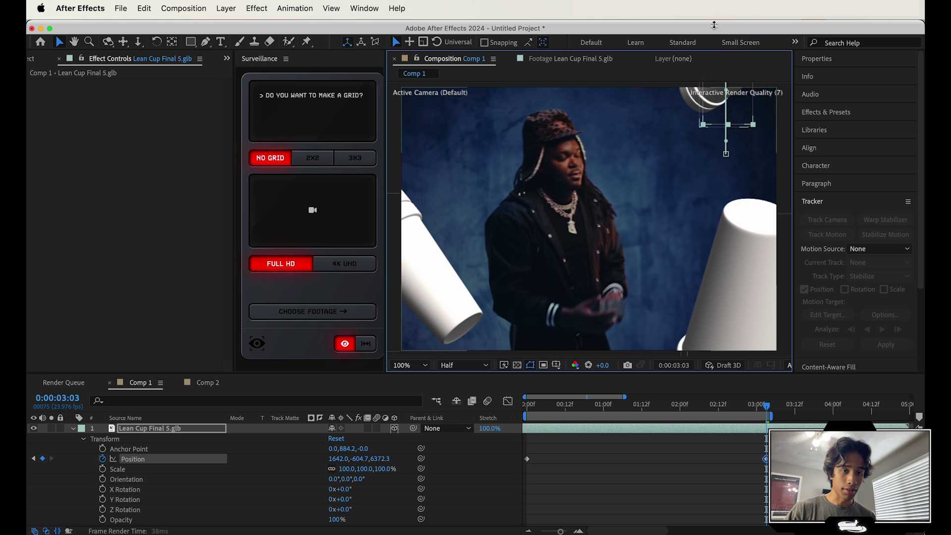
key(Home)
key(space)
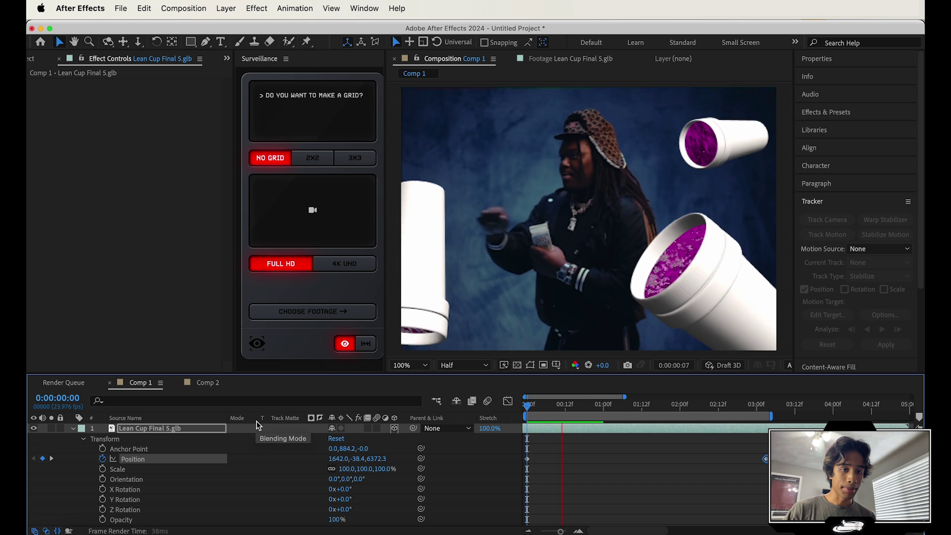
key(space)
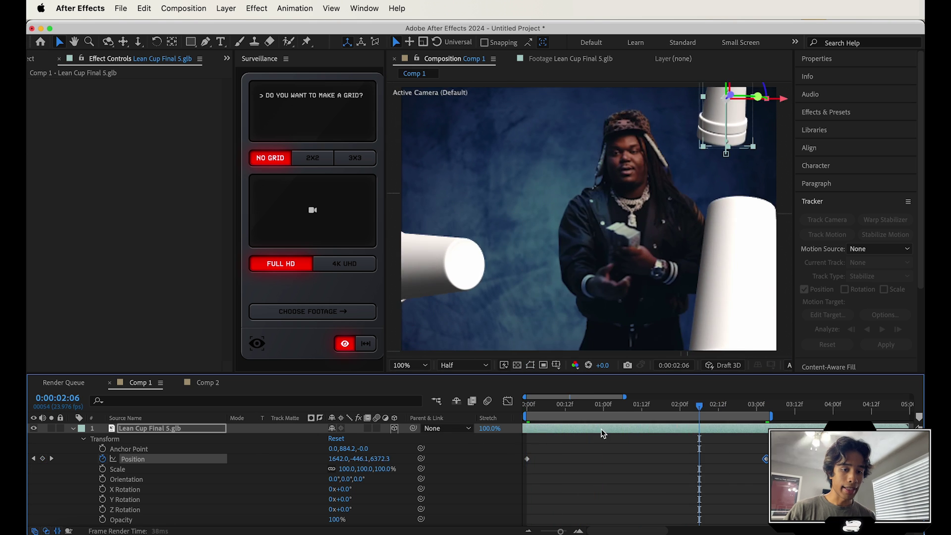
Step: Keyframe the other two cups' positions to rise between 0:00:00:00 and about 0:00:03:03, and preview the comp
click(73, 434)
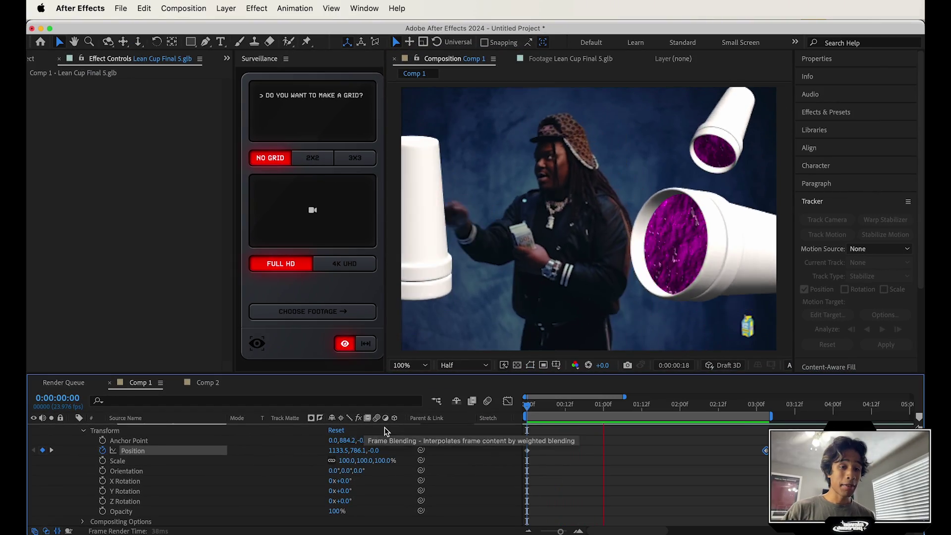
click(710, 410)
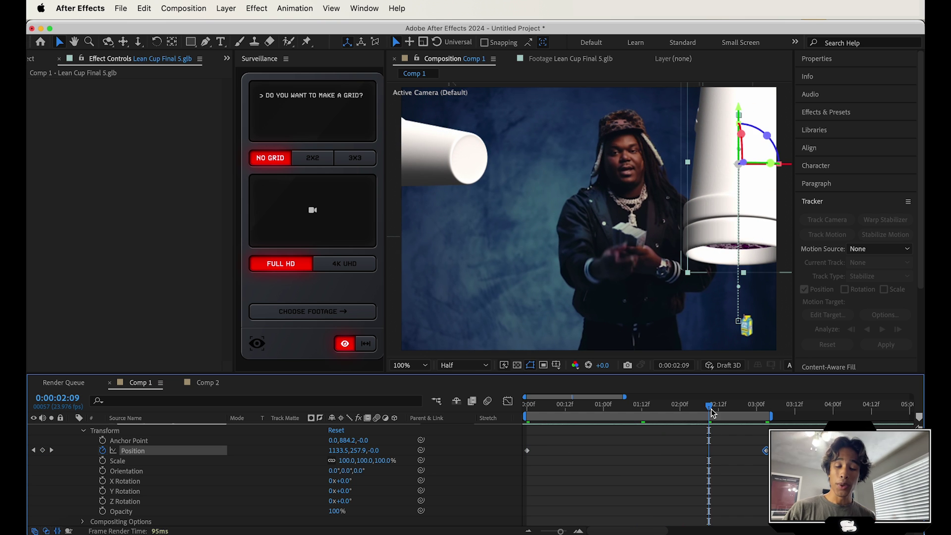
drag(711, 410, 493, 440)
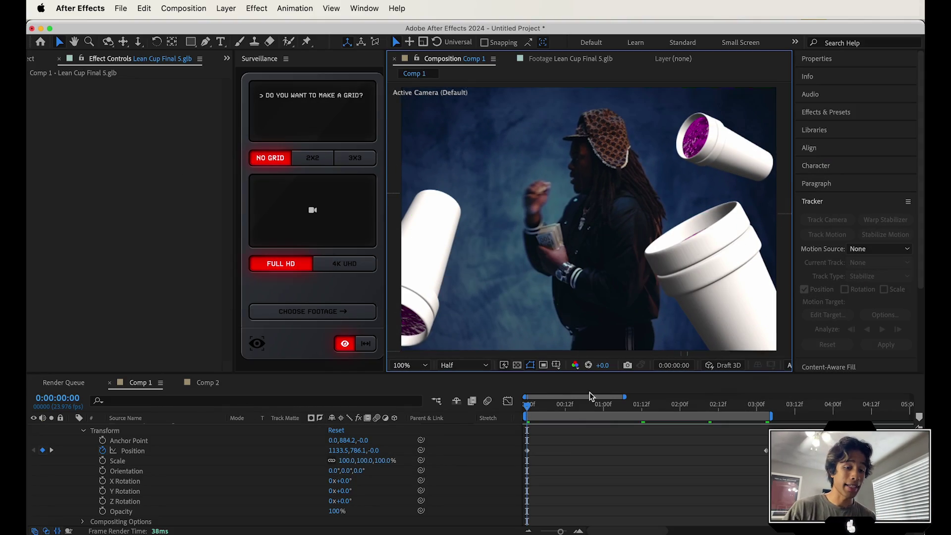
Step: At 0:00:00:21, create a spot light with a pale warm color (FFE6C5), 100% intensity and a 90° cone
drag(530, 409, 593, 406)
click(220, 4)
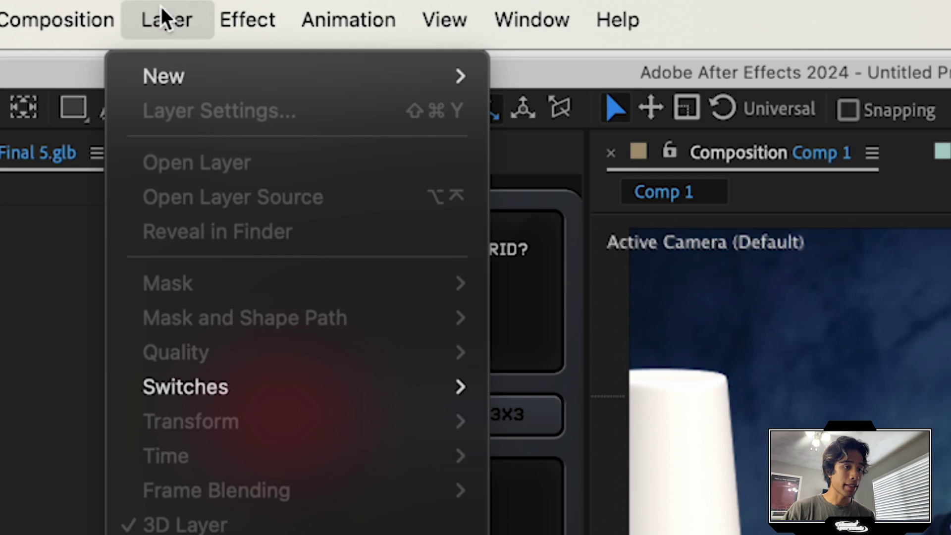
mouse_move(254, 33)
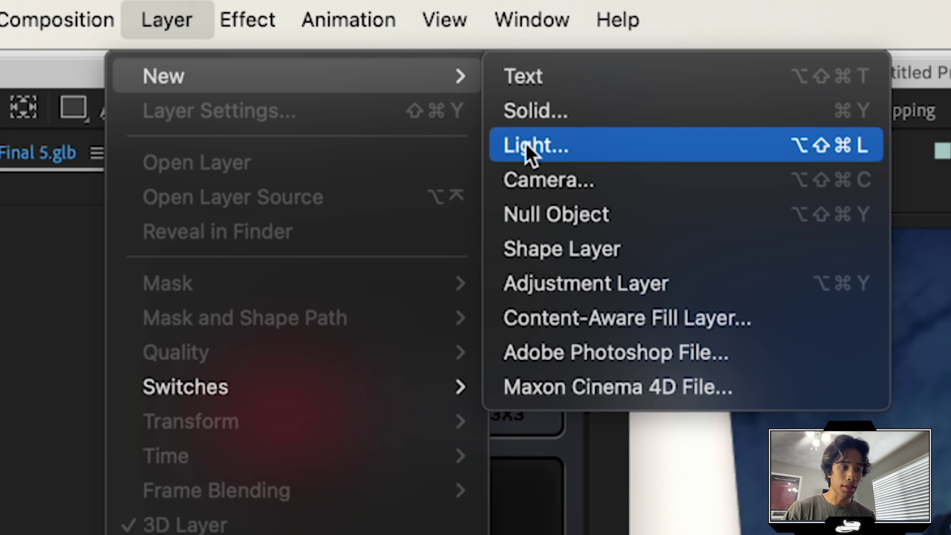
click(526, 145)
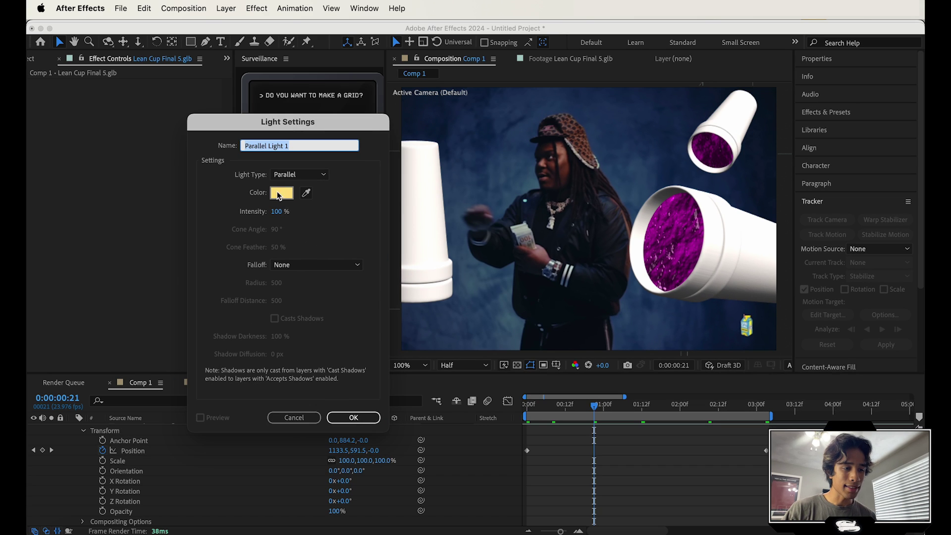
click(281, 194)
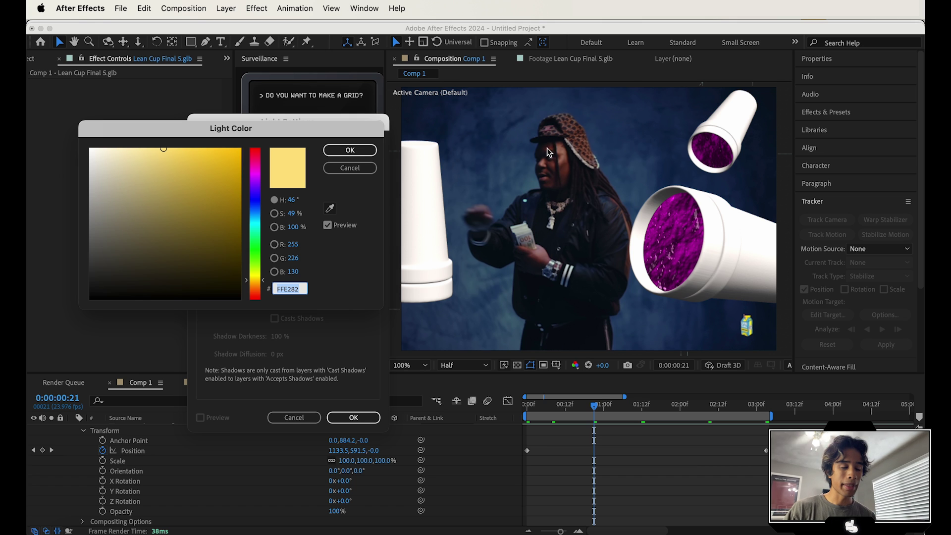
drag(158, 158, 118, 132)
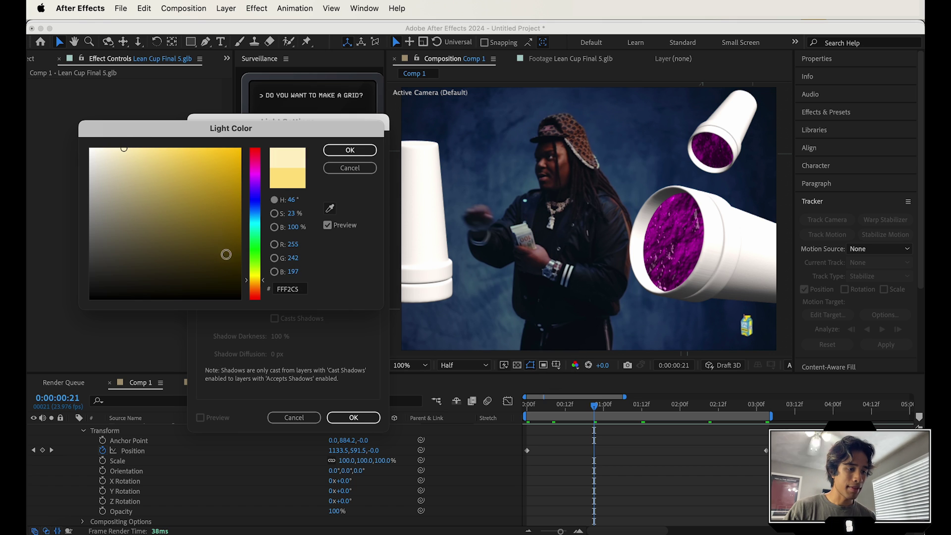
click(257, 286)
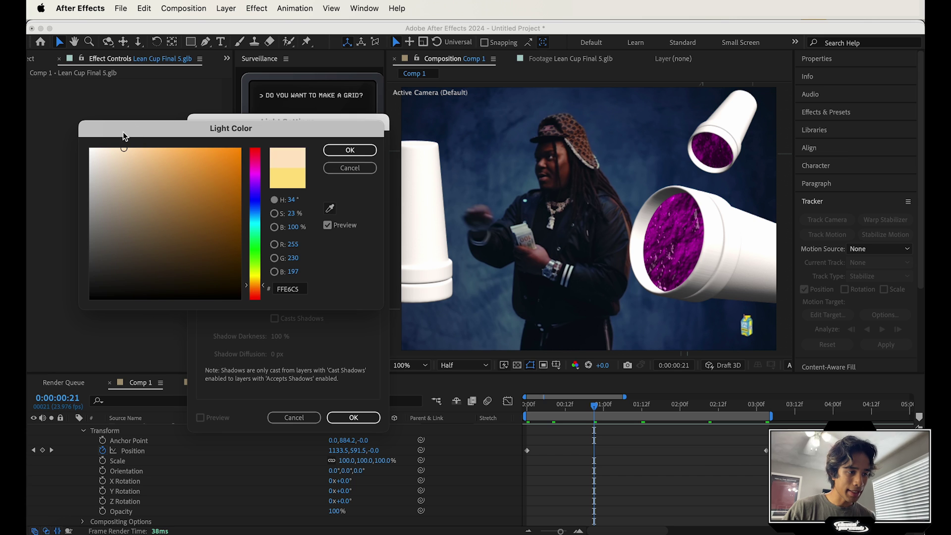
click(347, 149)
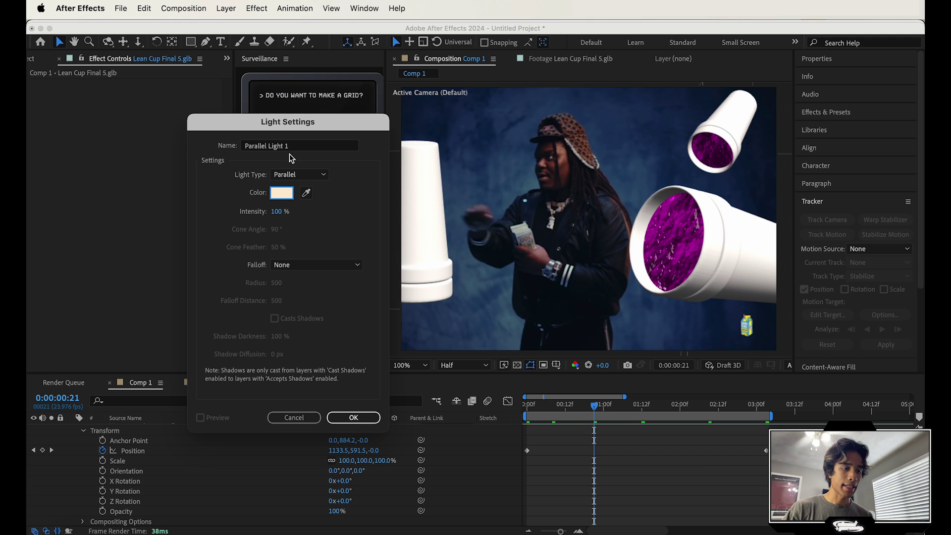
click(295, 174)
click(302, 203)
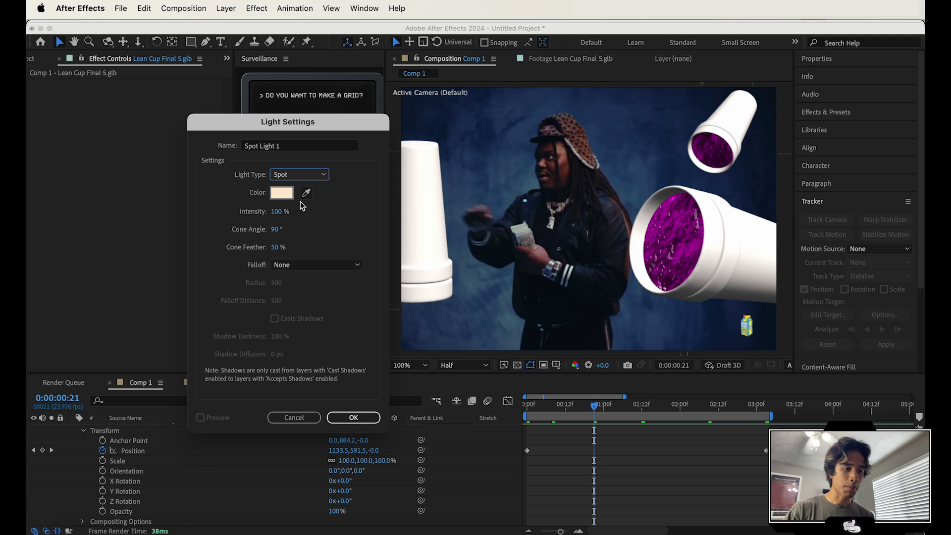
click(354, 418)
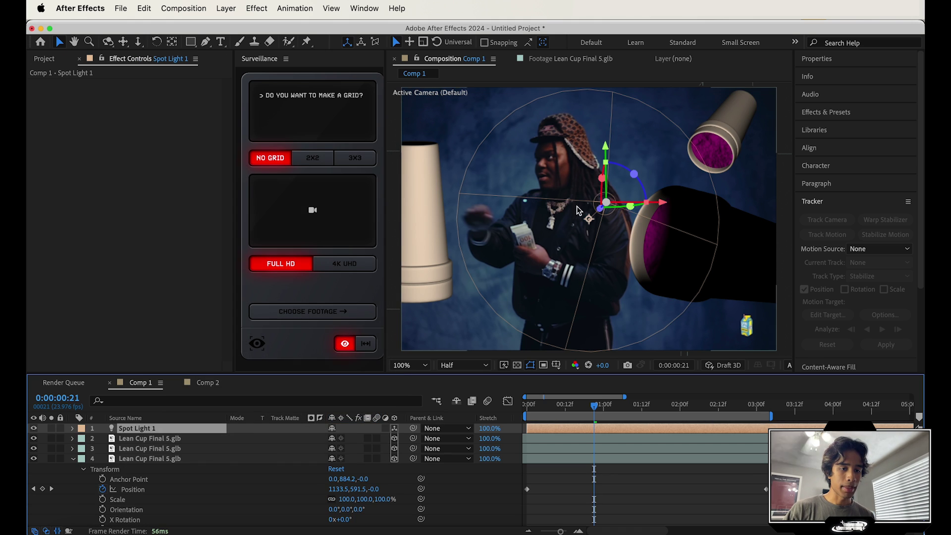
Step: Move the spot light well outside the frame's upper-right corner, aim it back at the scene, and set its intensity to 118%
drag(596, 203, 724, 191)
scroll(724, 198, down, 3)
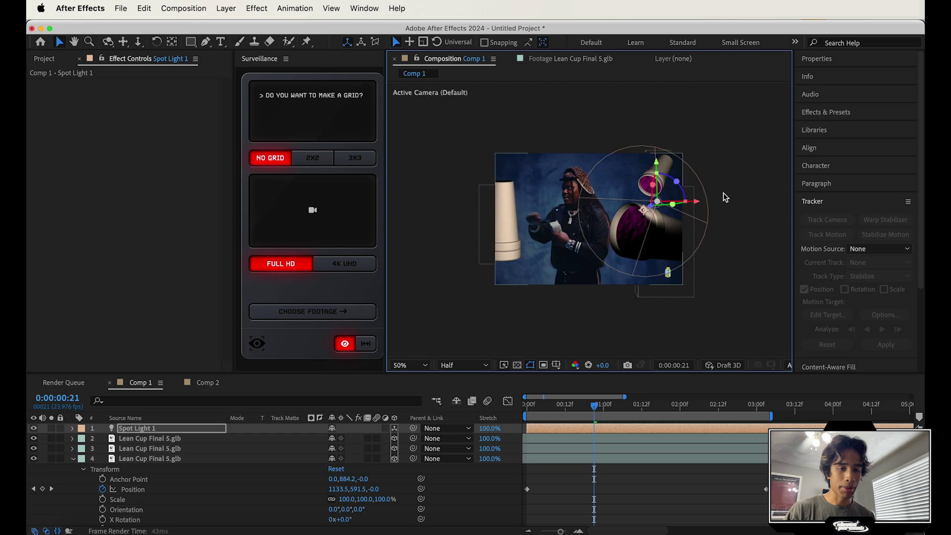
scroll(625, 215, up, 2)
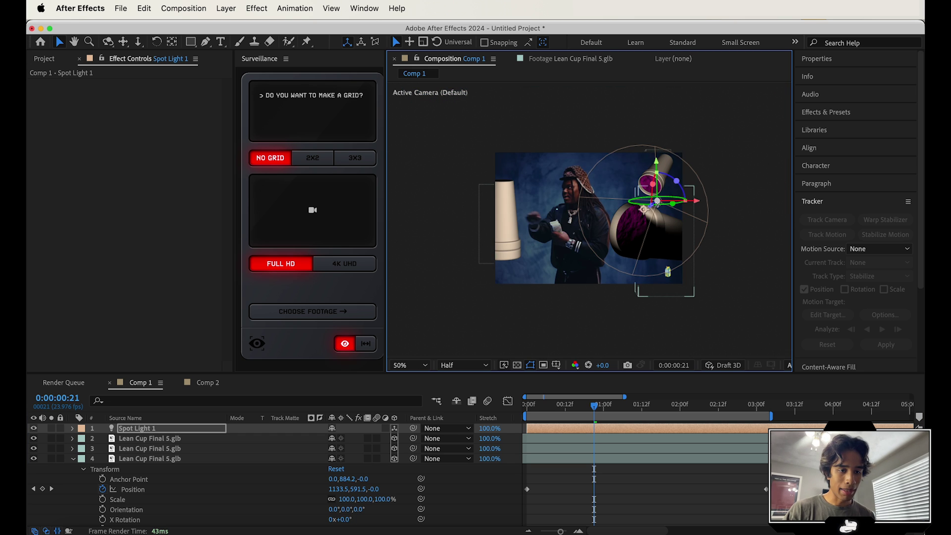
drag(662, 199, 620, 203)
scroll(679, 172, down, 2)
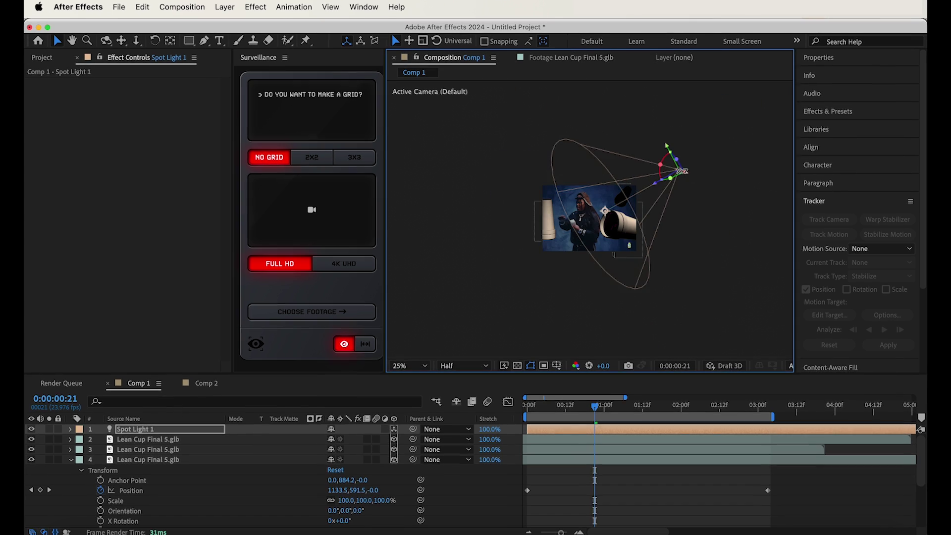
drag(675, 172, 702, 155)
scroll(703, 155, down, 1)
scroll(703, 156, up, 1)
drag(607, 209, 624, 188)
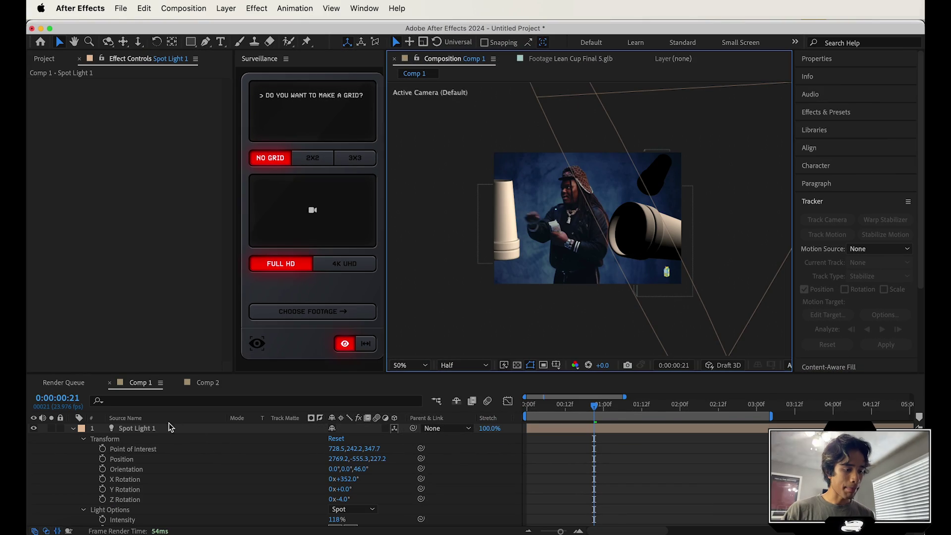
Step: Duplicate the spot light and move the copy to the opposite side, outside the frame's lower-left corner
click(158, 430)
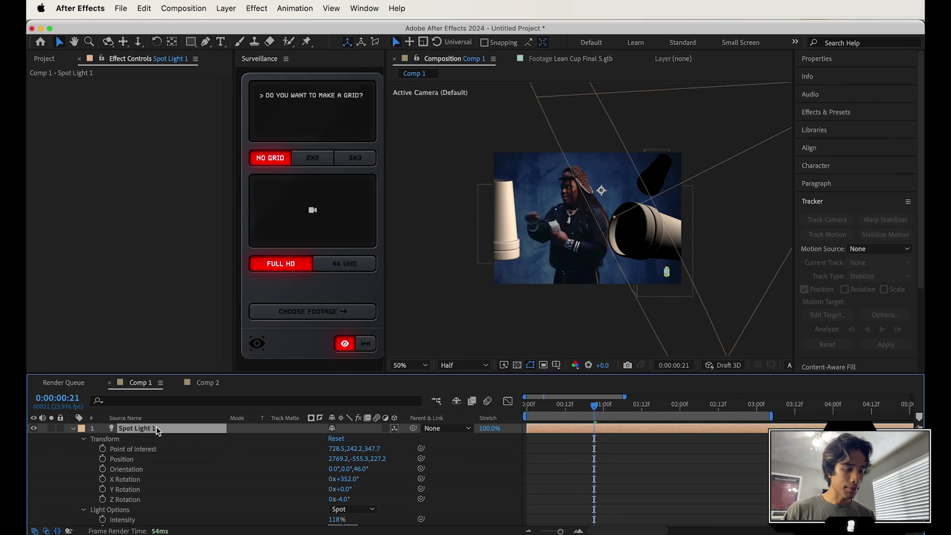
key(super+d)
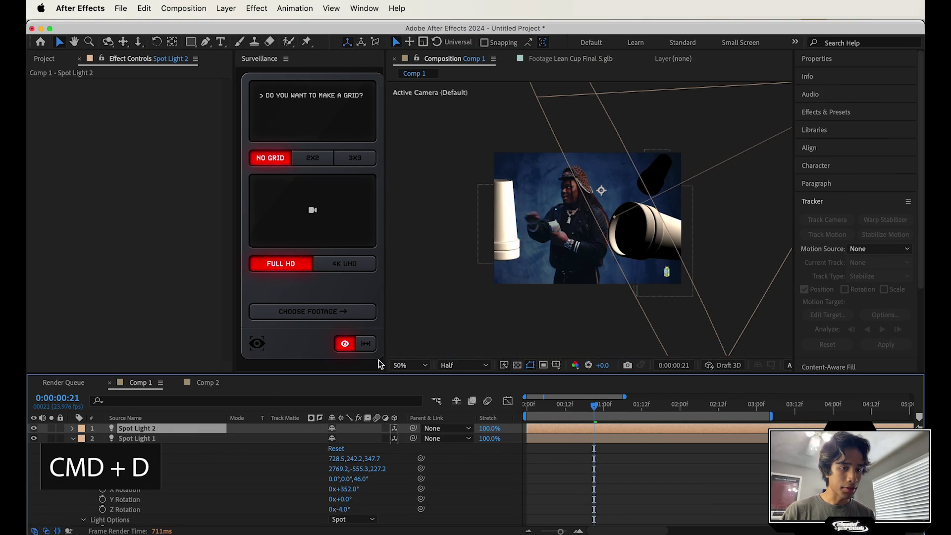
scroll(572, 249, down, 3)
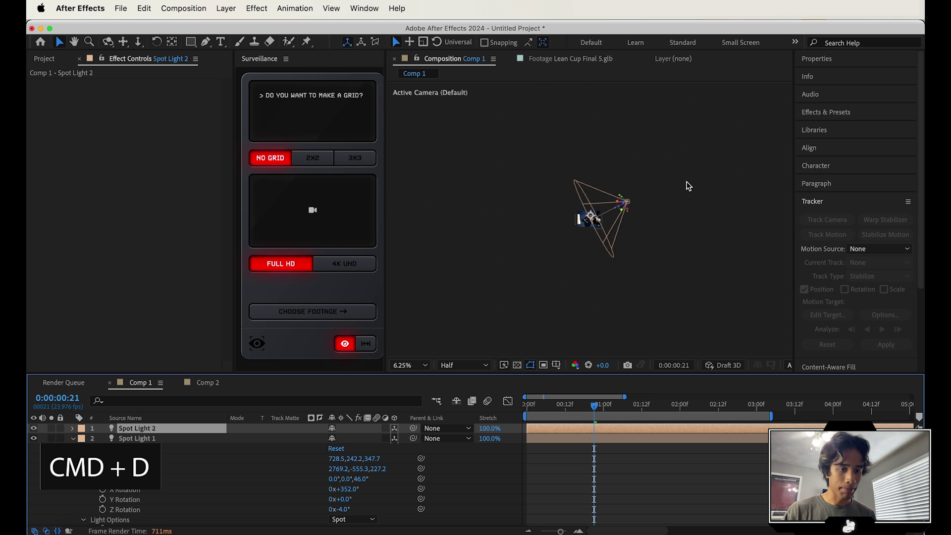
key(period)
key(period)
drag(746, 118, 524, 233)
key(comma)
key(period)
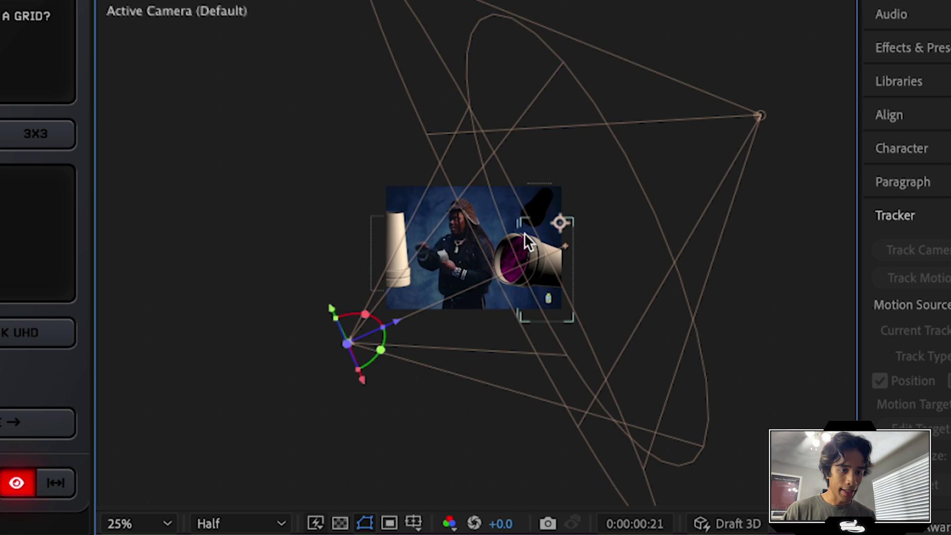
Step: Refine the second spot light's placement and aim so it lights the front cup's opening, and set its intensity to 172%
key(period)
key(period)
key(period)
key(comma)
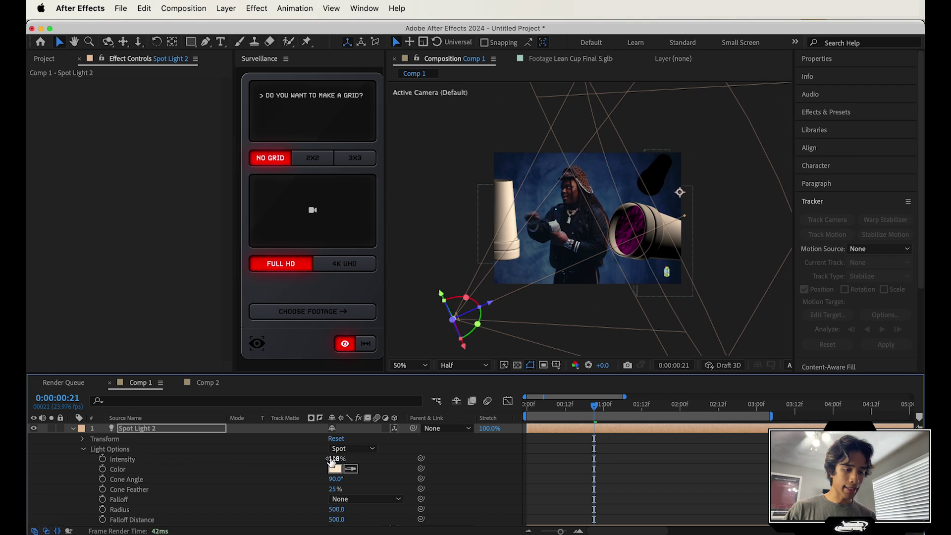
drag(335, 459, 398, 456)
drag(458, 321, 366, 341)
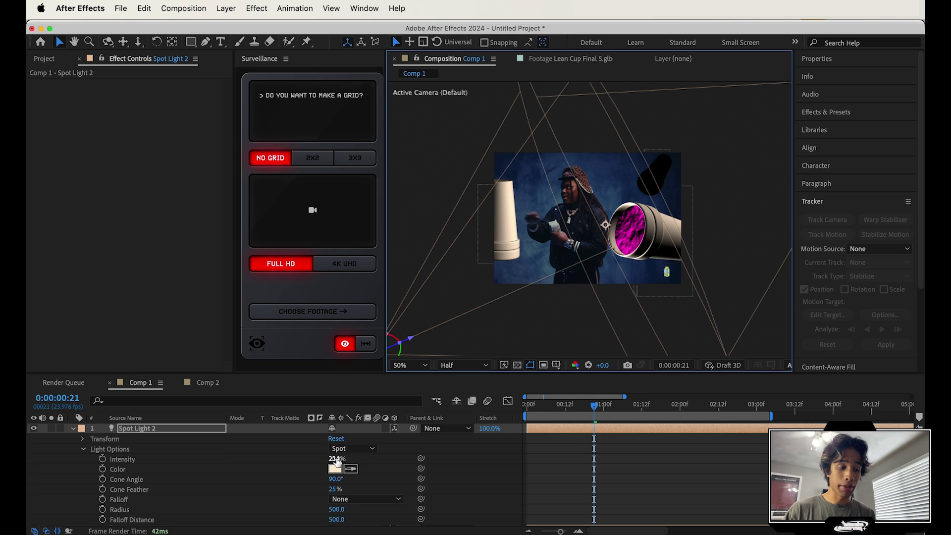
drag(337, 460, 304, 463)
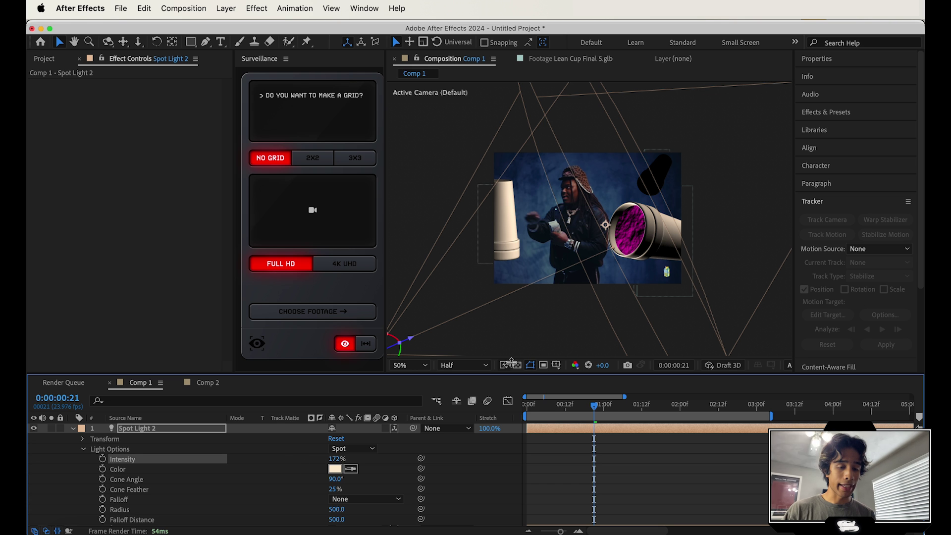
Step: Pre-compose the two spot lights together with the three cup layers
scroll(512, 347, up, 5)
scroll(546, 329, down, 8)
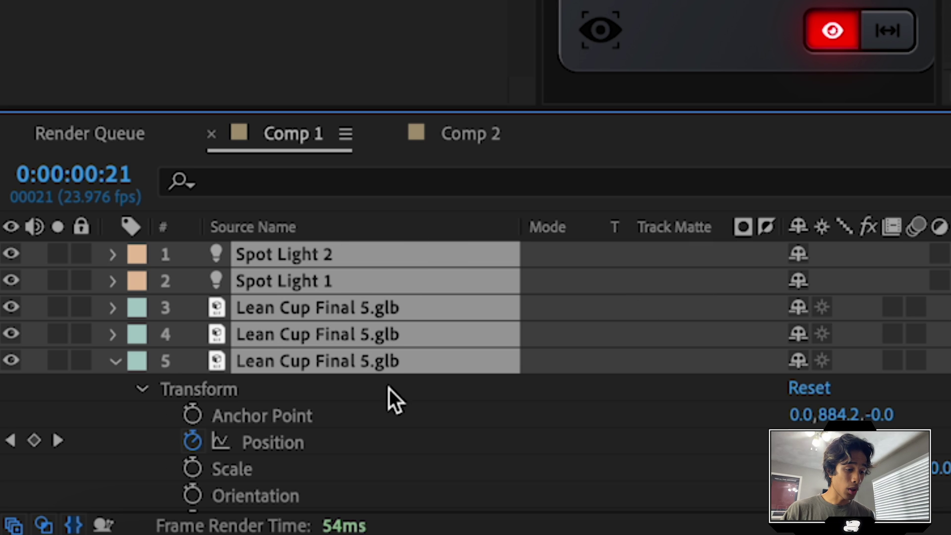
right_click(337, 267)
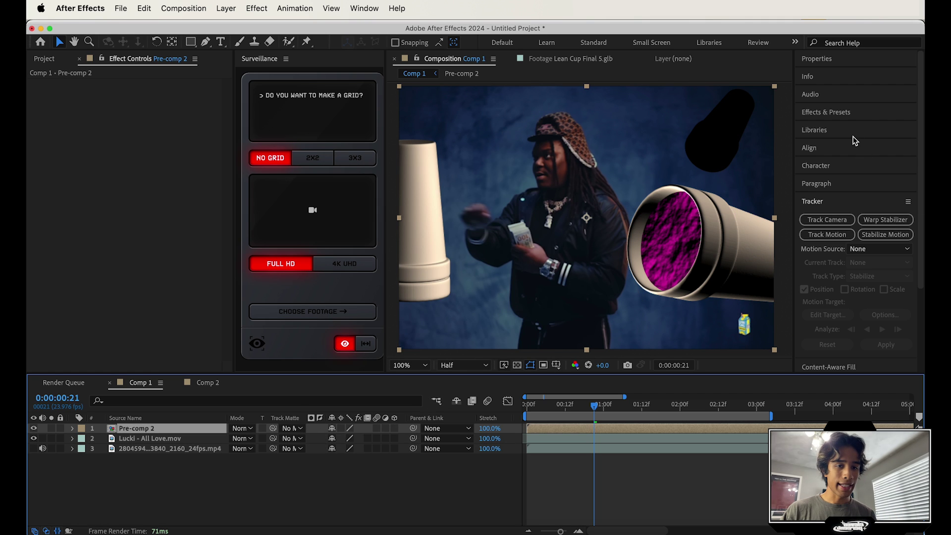
Step: Apply Gaussian Blur with a blurriness of 15.9 to the cups' pre-comp, and preview the result
click(851, 113)
click(835, 128)
text(gaus)
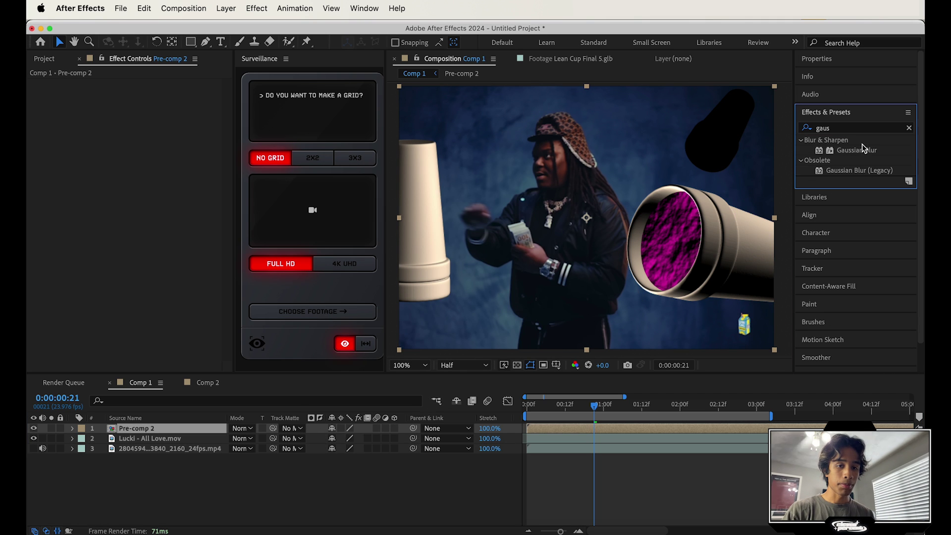
drag(864, 150, 166, 428)
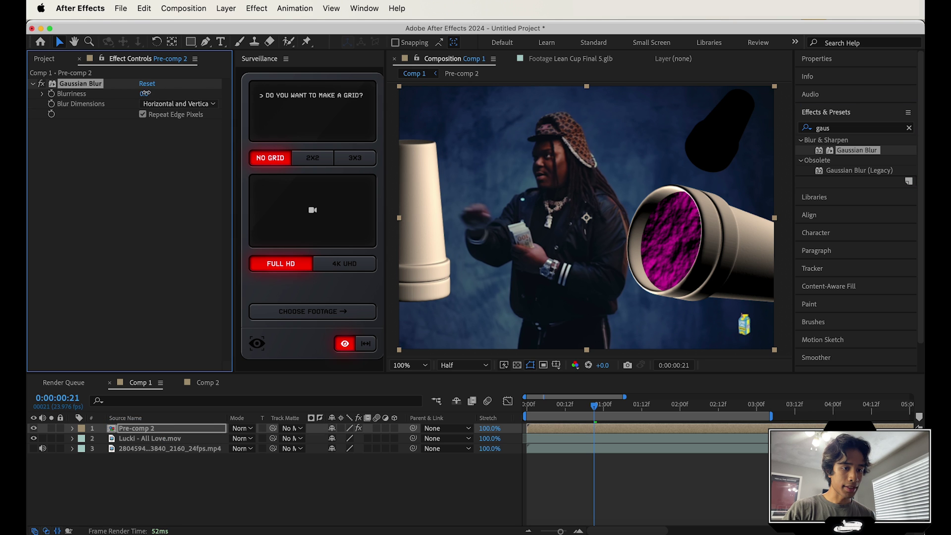
drag(144, 93, 240, 93)
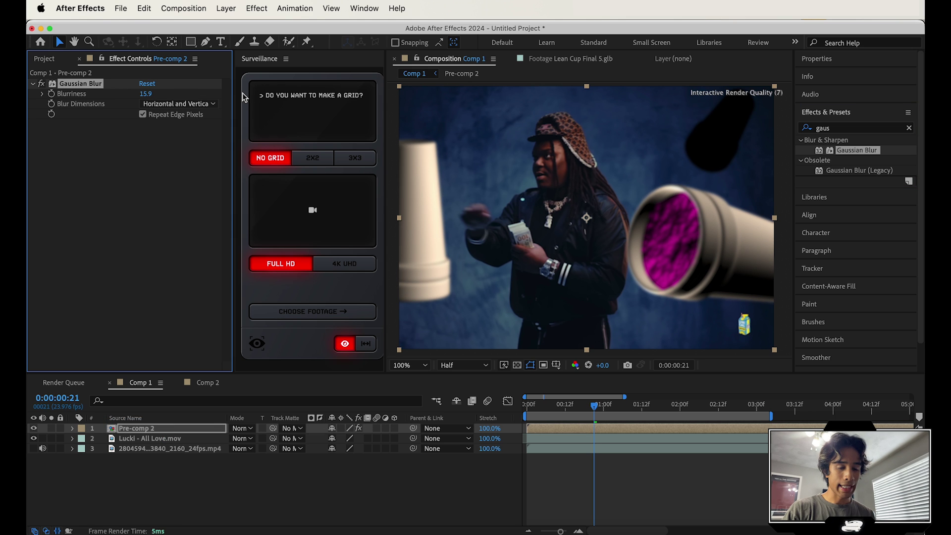
key(space)
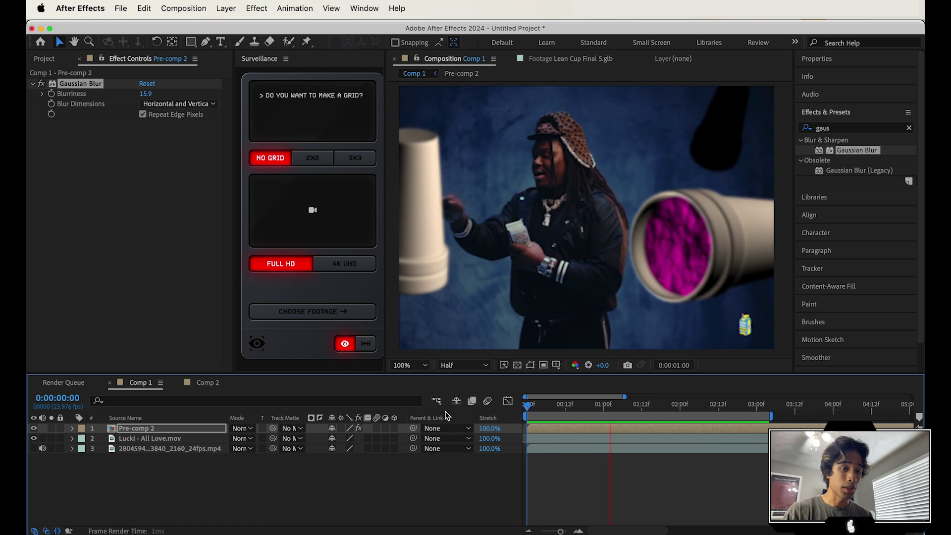
click(547, 408)
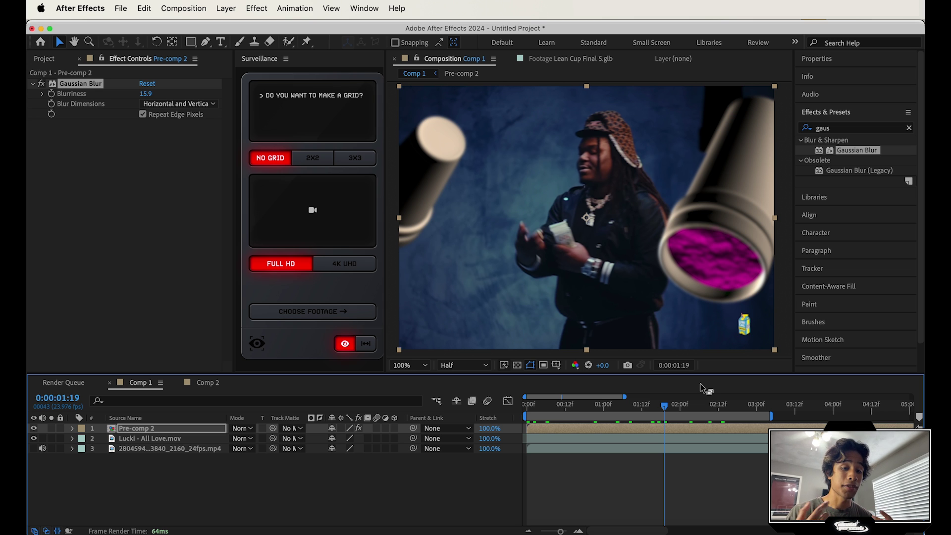
click(537, 408)
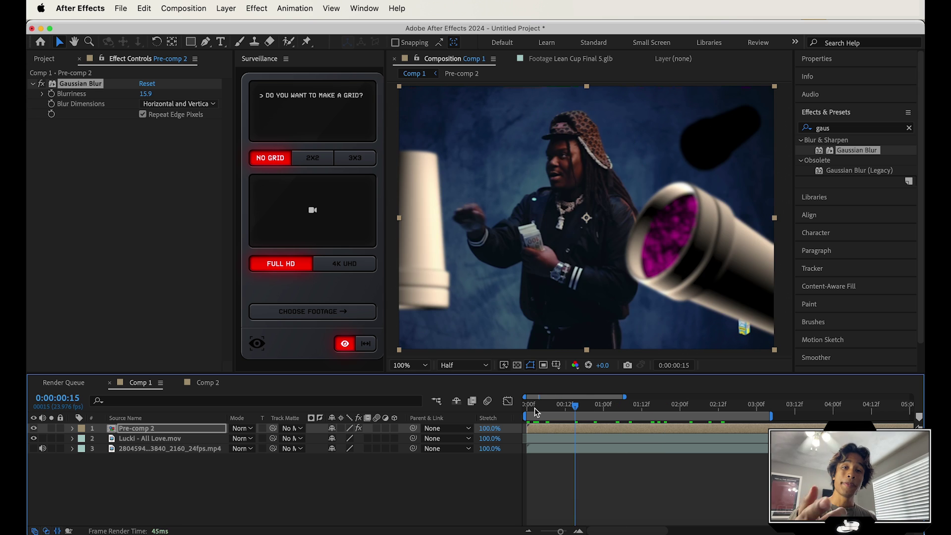